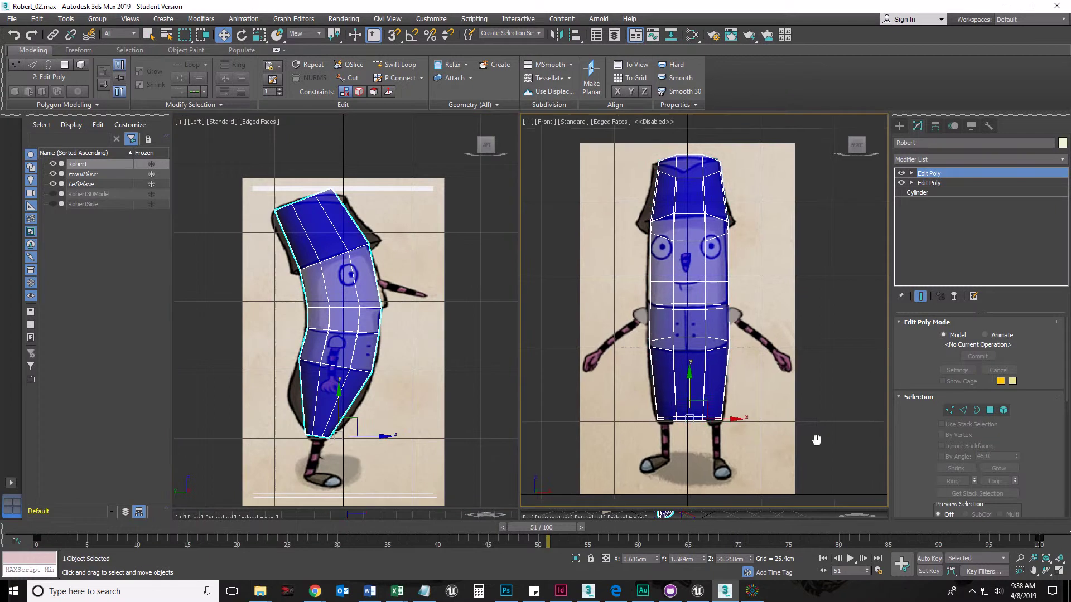
{"action": "scroll", "coordinate": [437, 388], "scroll_direction": "up", "scroll_amount": 3}
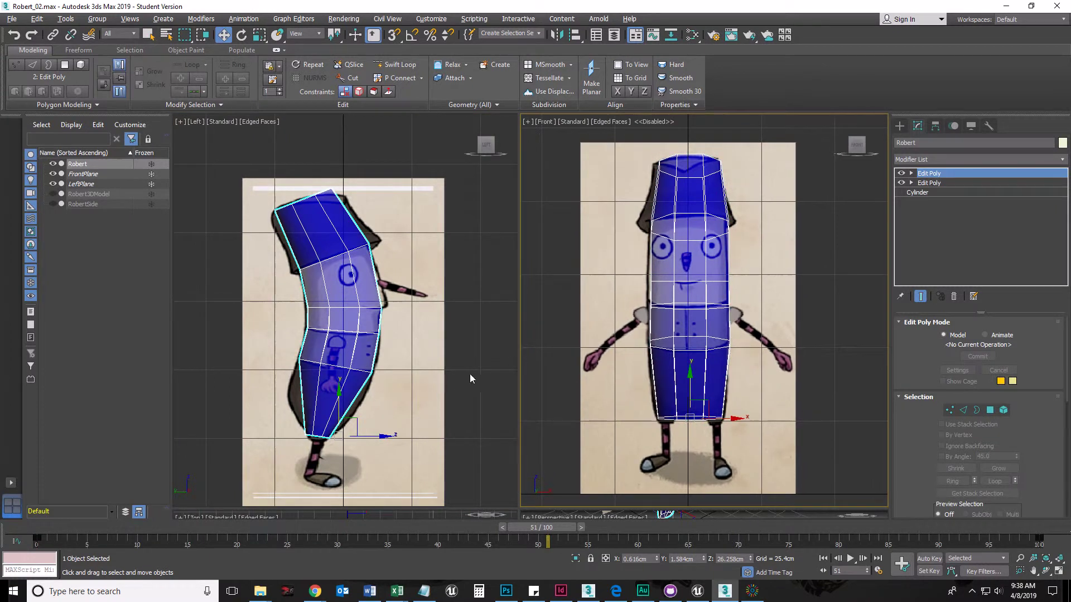
{"action": "scroll", "coordinate": [436, 363], "scroll_direction": "down", "scroll_amount": 6}
{"action": "scroll", "coordinate": [431, 371], "scroll_direction": "up", "scroll_amount": 2}
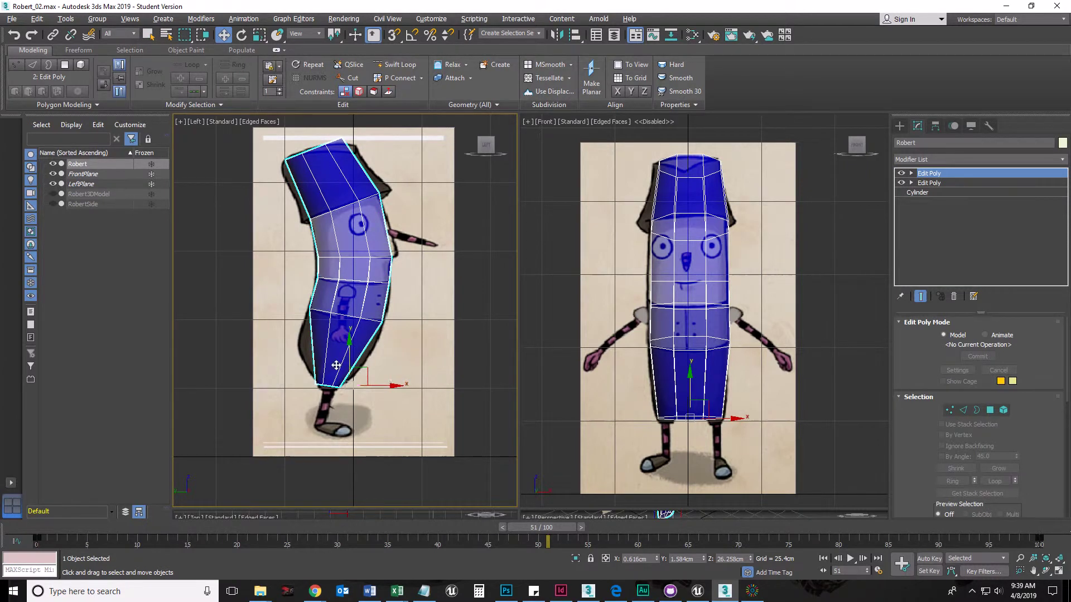
{"action": "middle_click_drag", "start_coordinate": [735, 325], "coordinate": [740, 320]}
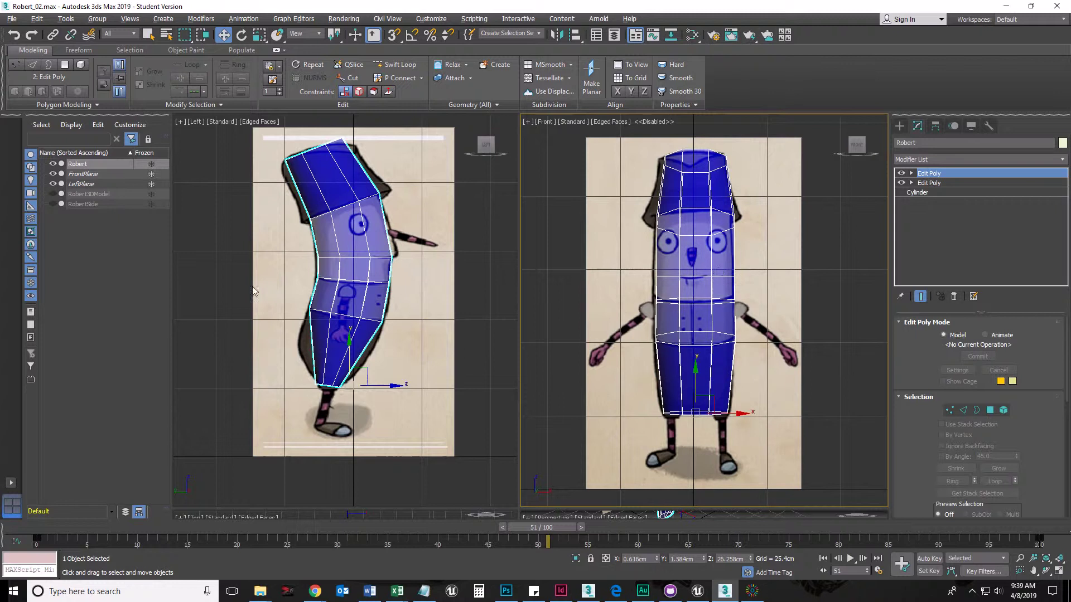
{"action": "middle_click_drag", "start_coordinate": [358, 352], "coordinate": [372, 378]}
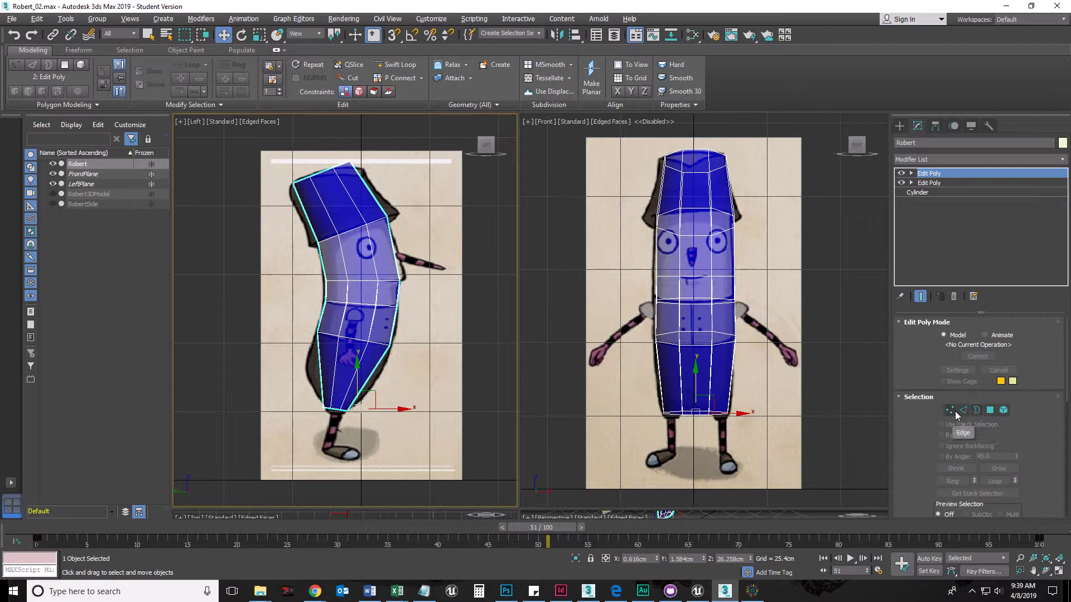
{"action": "left_click", "coordinate": [990, 411]}
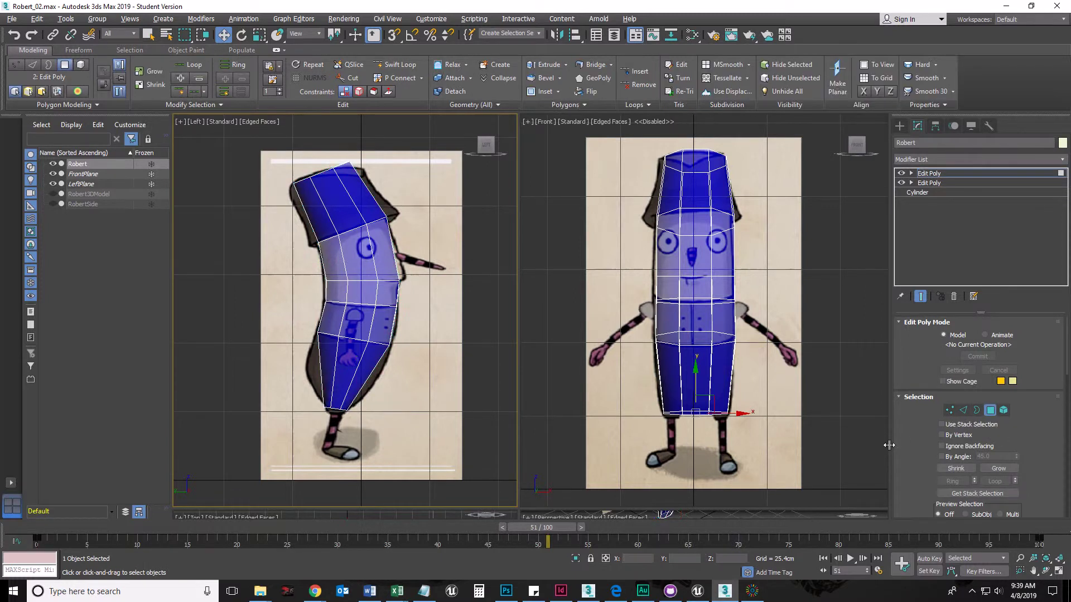
{"action": "left_click", "coordinate": [964, 411]}
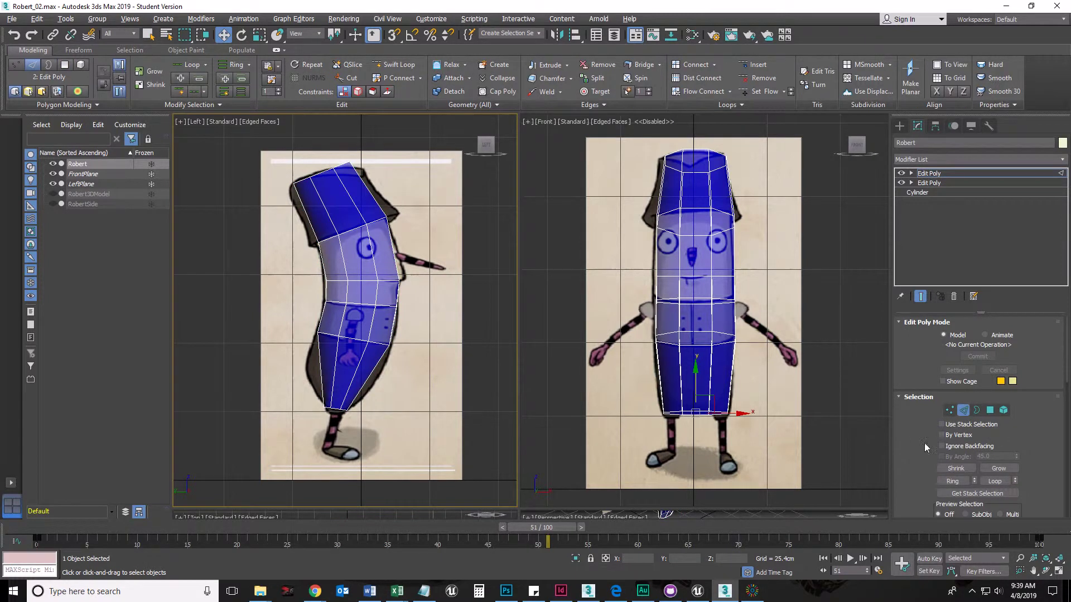
{"action": "left_click", "coordinate": [966, 410]}
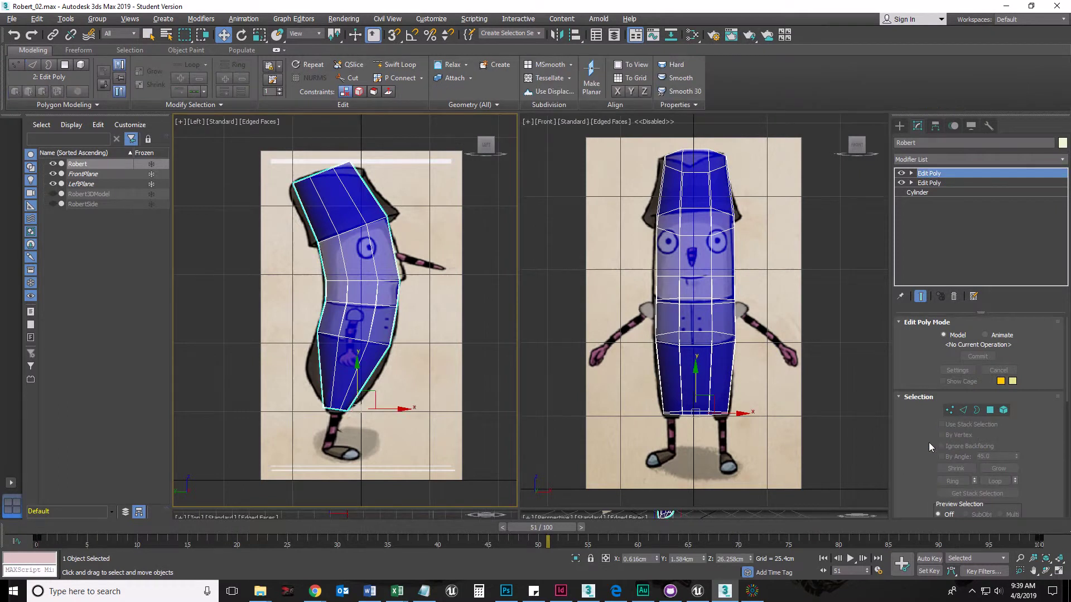
Add another Edit Poly modifier on top of the Robert body's modifier stack.
{"action": "left_click", "coordinate": [1063, 161]}
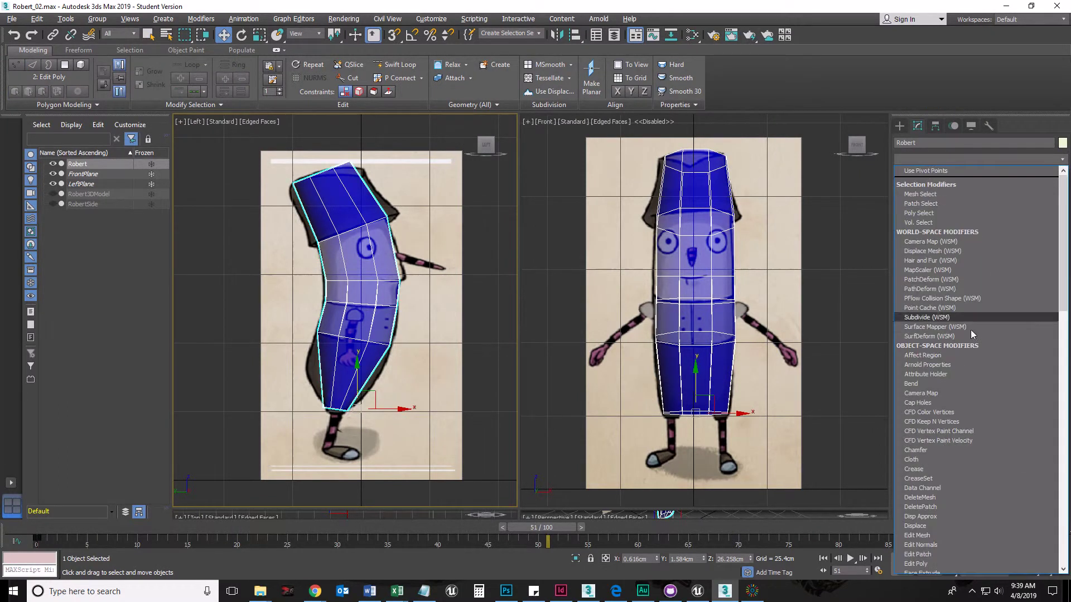
{"action": "scroll", "coordinate": [967, 456], "scroll_direction": "down", "scroll_amount": 9}
{"action": "scroll", "coordinate": [948, 362], "scroll_direction": "up", "scroll_amount": 2}
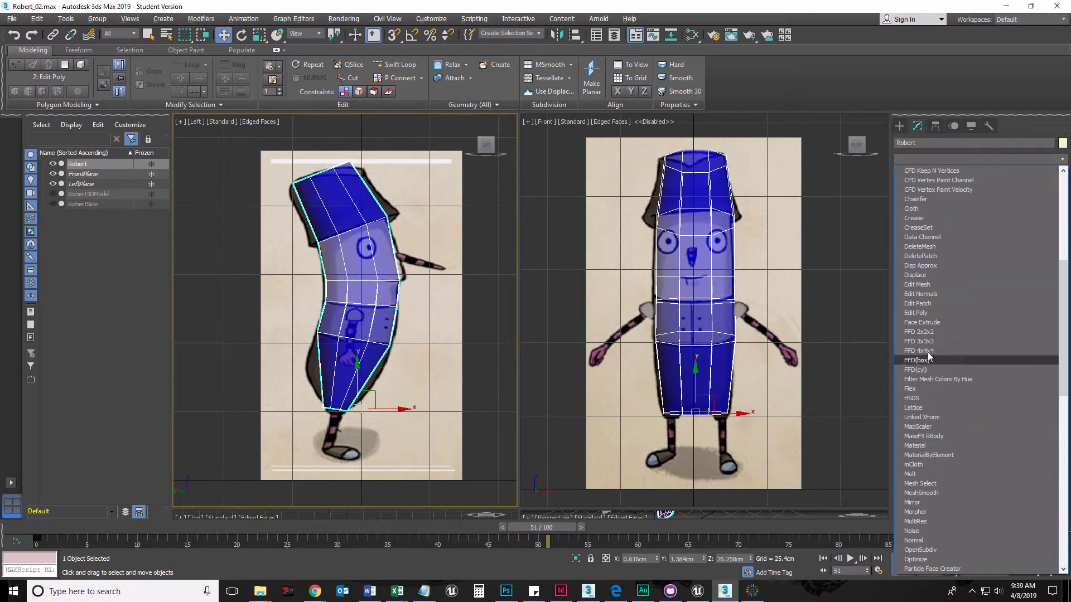
{"action": "left_click", "coordinate": [931, 317]}
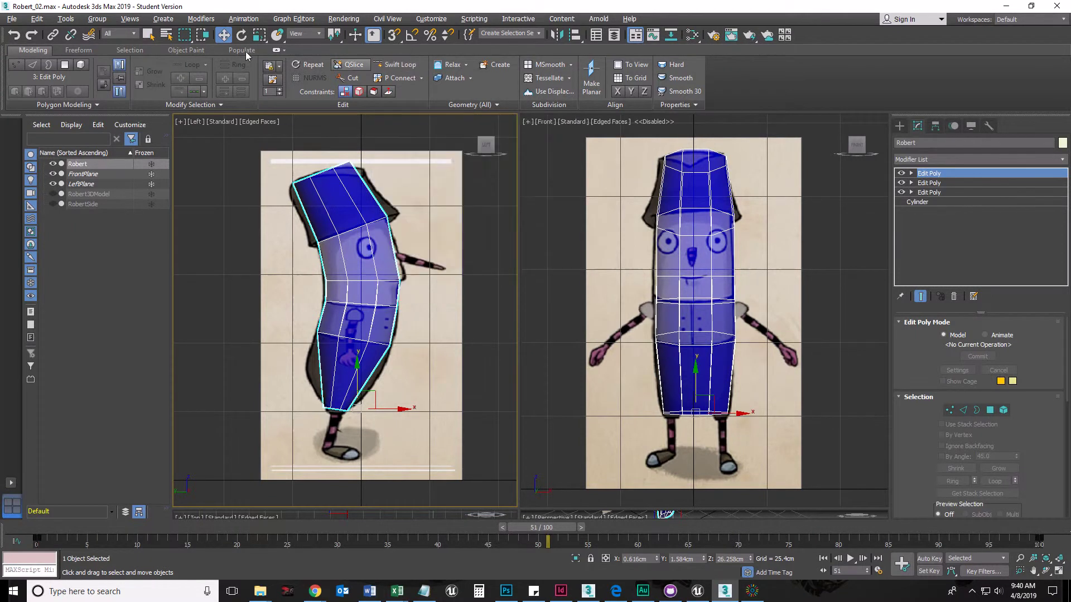
Toggle the modeling ribbon between its full display and minimized panel titles, keeping Minimize to Panel Titles as the minimize mode.
{"action": "left_click", "coordinate": [276, 52]}
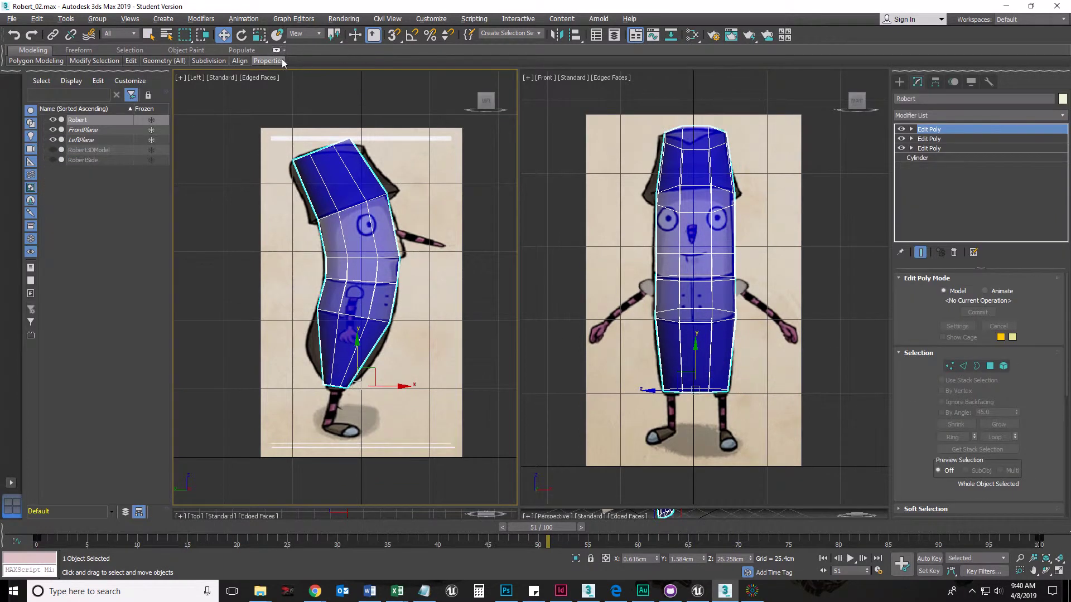
{"action": "mouse_move", "coordinate": [245, 61]}
{"action": "left_click", "coordinate": [276, 51]}
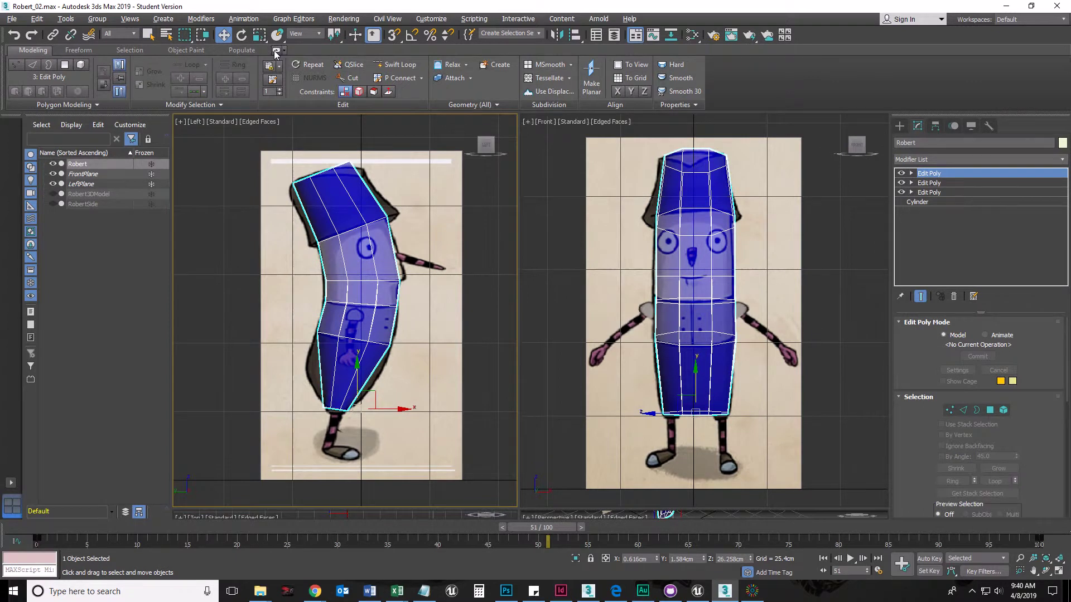
{"action": "left_click", "coordinate": [276, 52]}
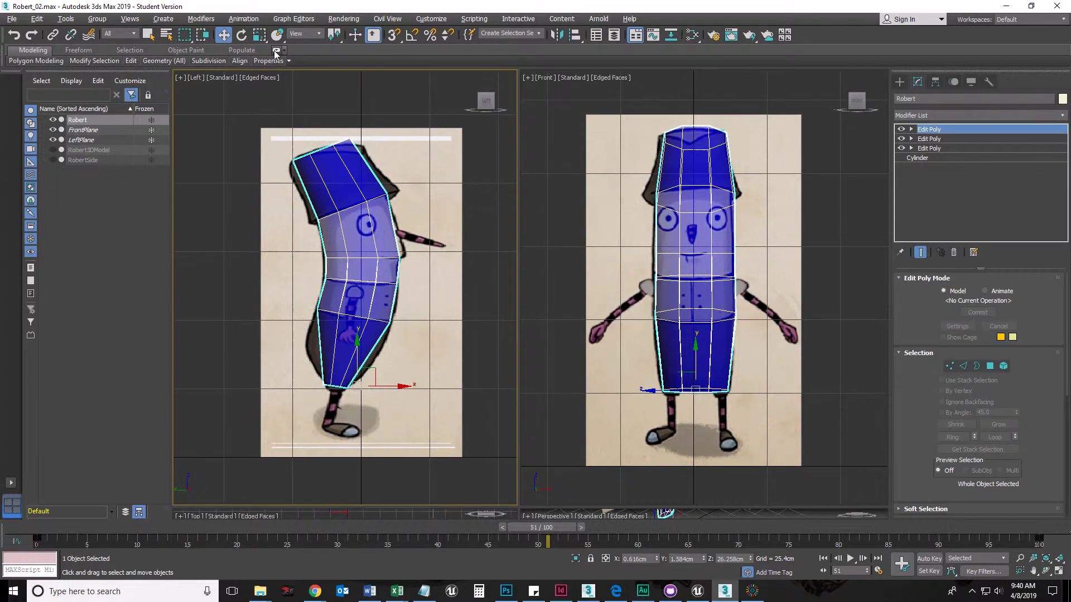
{"action": "left_click", "coordinate": [275, 52]}
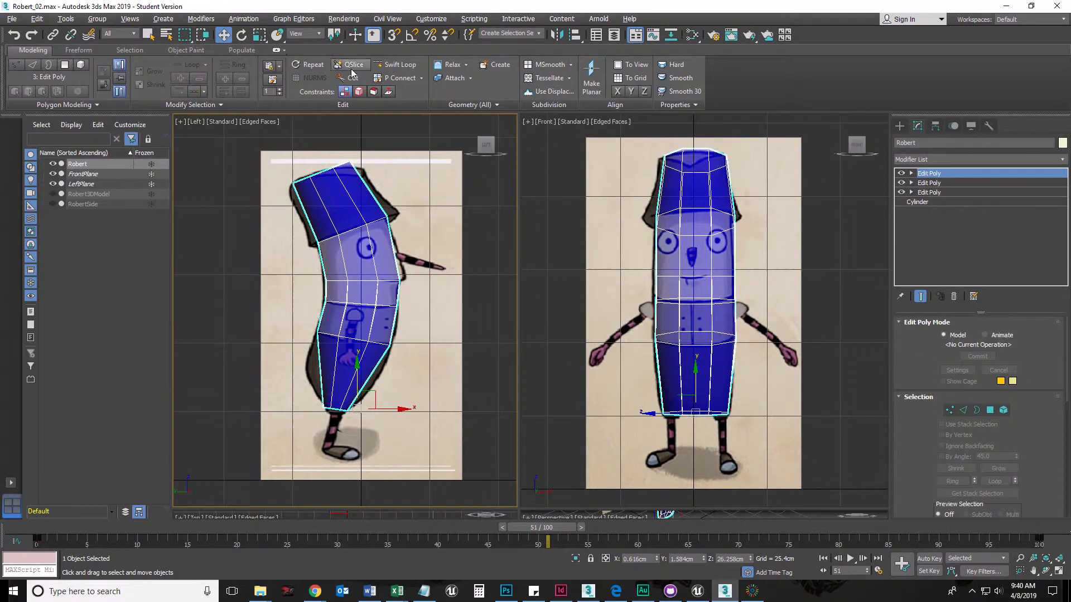
{"action": "left_click", "coordinate": [284, 52]}
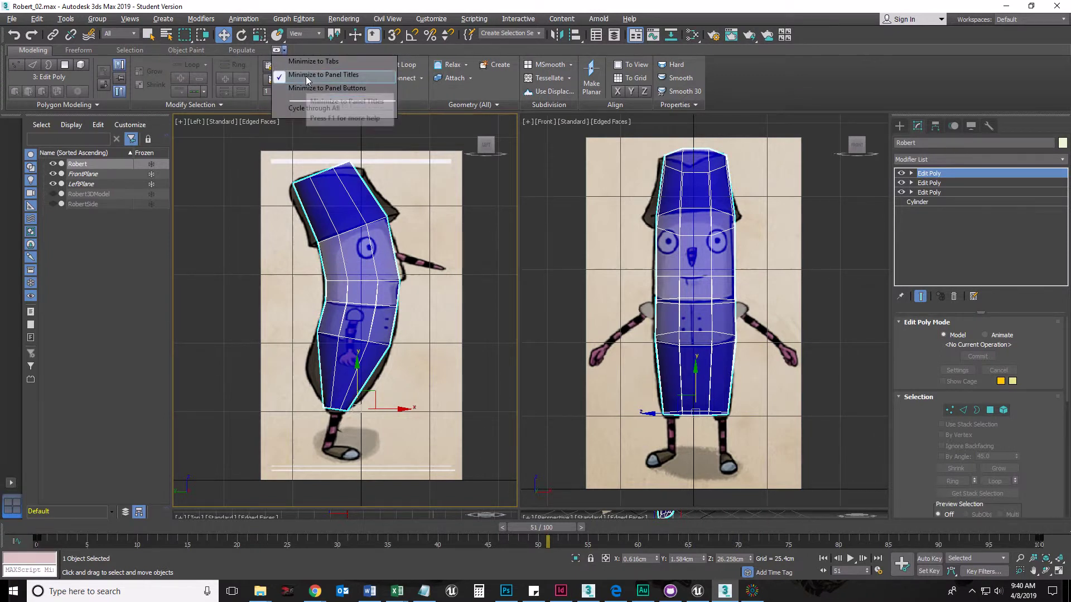
{"action": "left_click", "coordinate": [321, 76]}
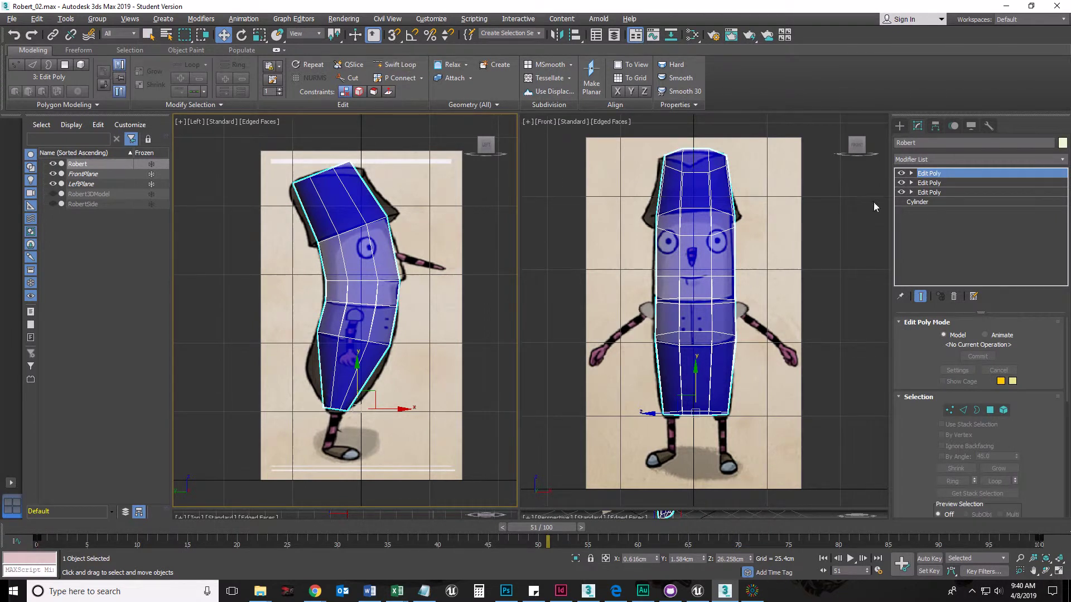
Try a Bend modifier on the reselected Robert body, then delete it and go back to the uppermost Edit Poly modifier.
{"action": "left_click", "coordinate": [856, 211]}
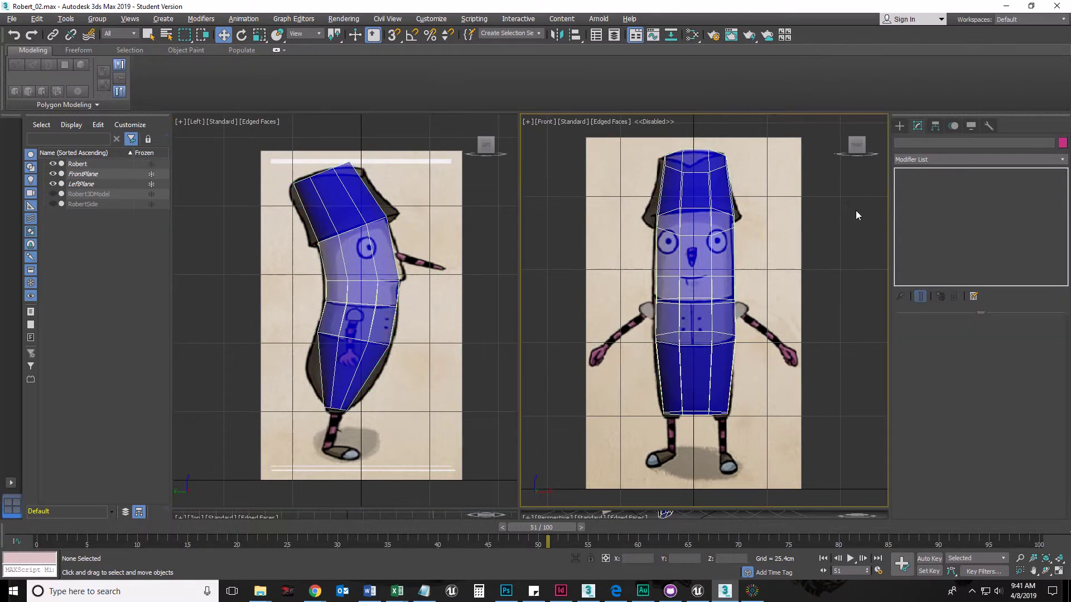
{"action": "left_click", "coordinate": [741, 207]}
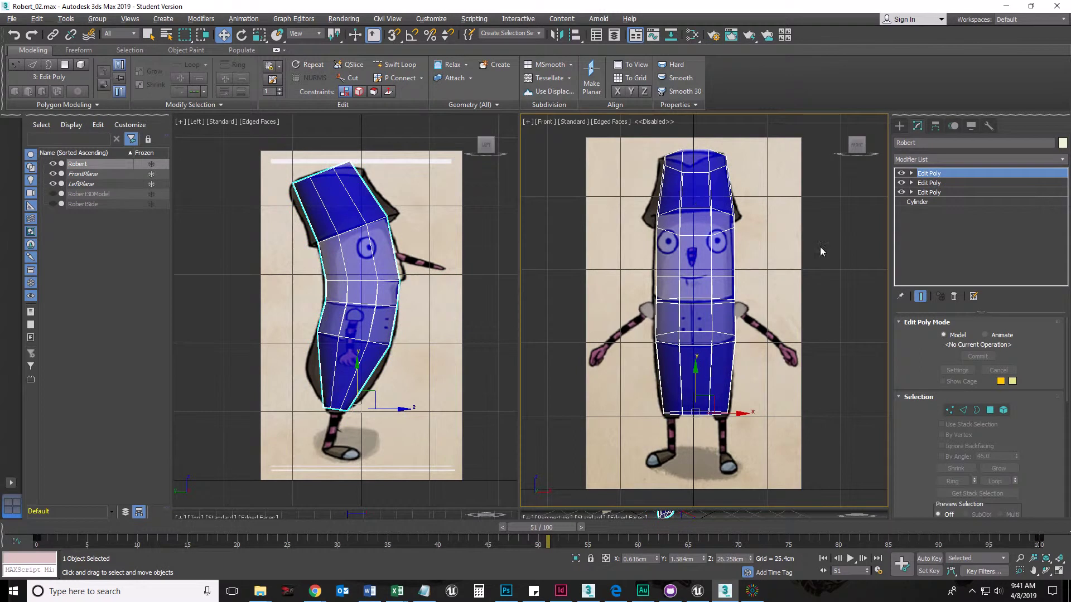
{"action": "left_click", "coordinate": [1063, 161]}
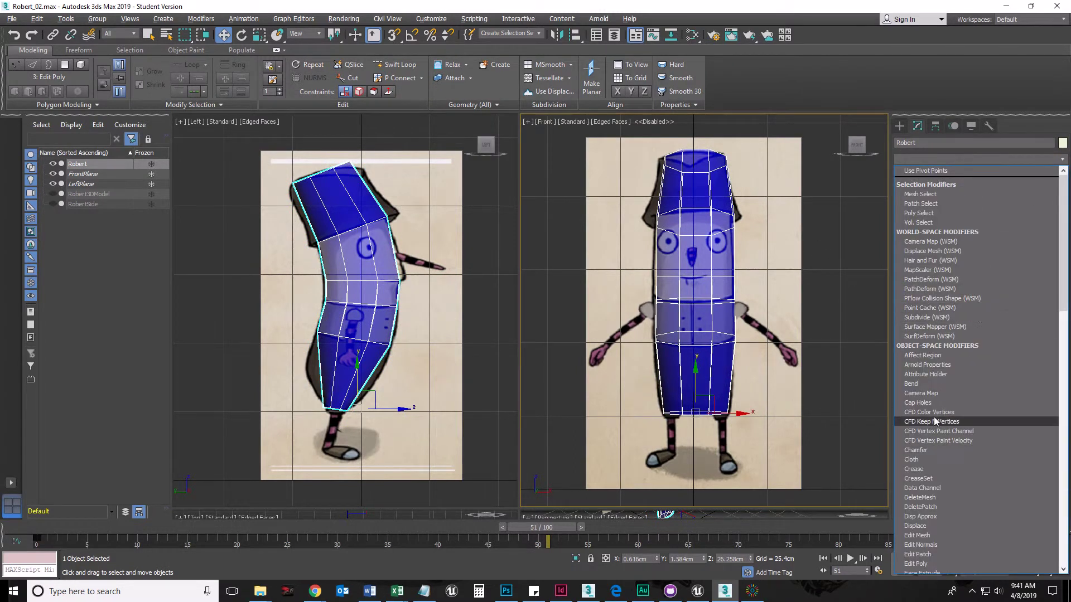
{"action": "left_click", "coordinate": [922, 384]}
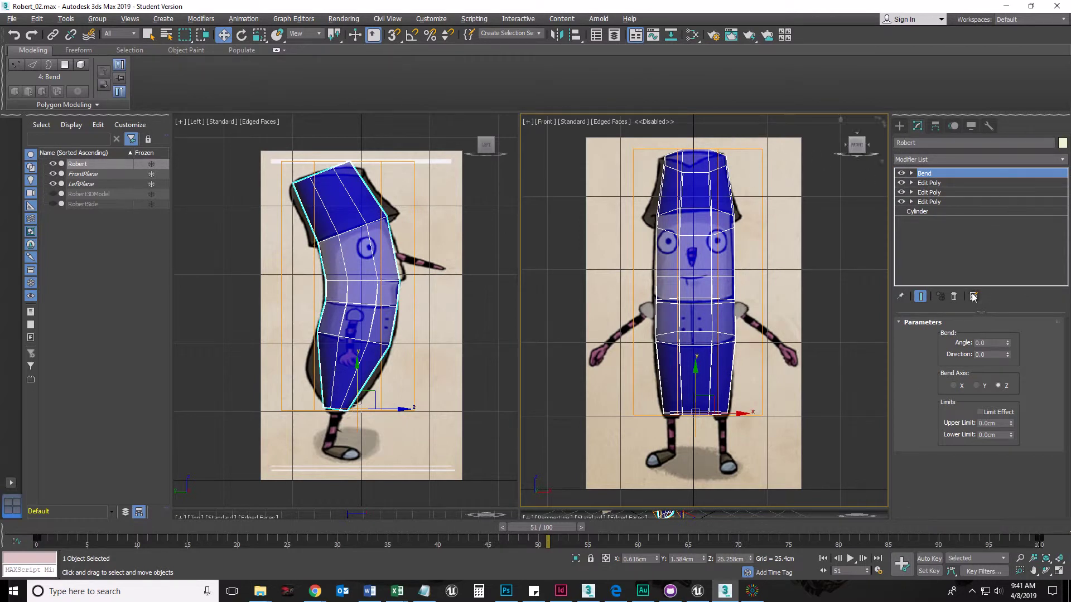
{"action": "left_click", "coordinate": [954, 296]}
{"action": "left_click", "coordinate": [926, 174]}
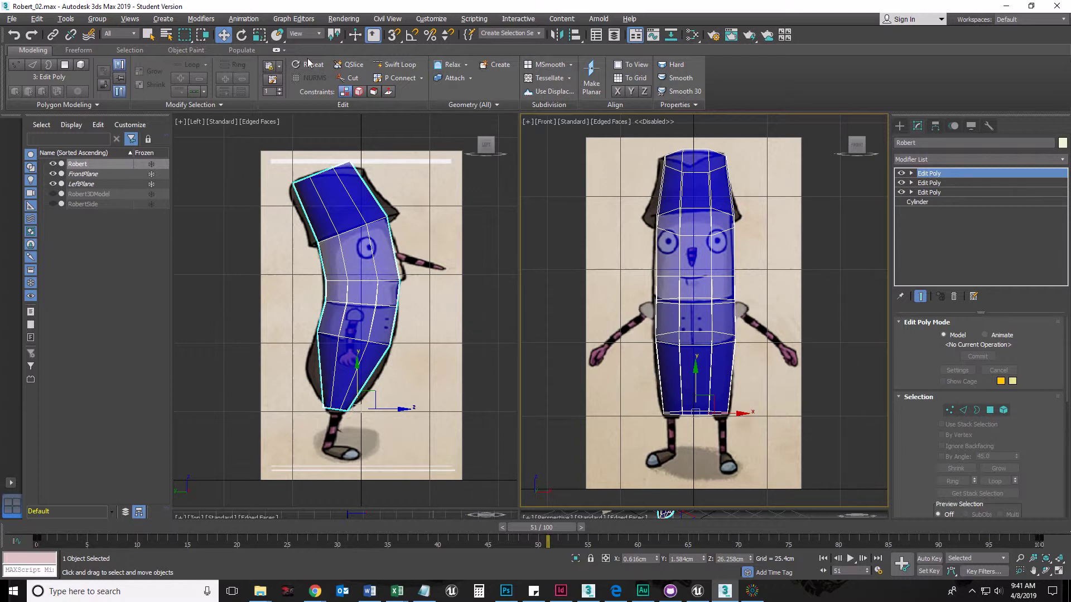
Insert a horizontal edge loop around the lower body in the Left view with Swift Loop.
{"action": "left_click", "coordinate": [397, 65]}
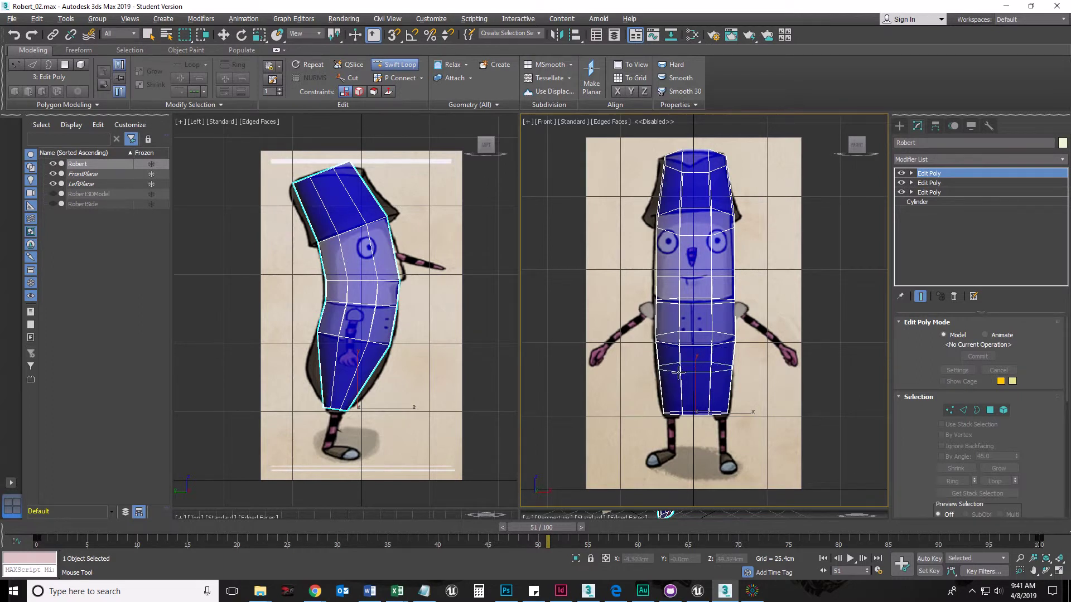
{"action": "left_click", "coordinate": [287, 364]}
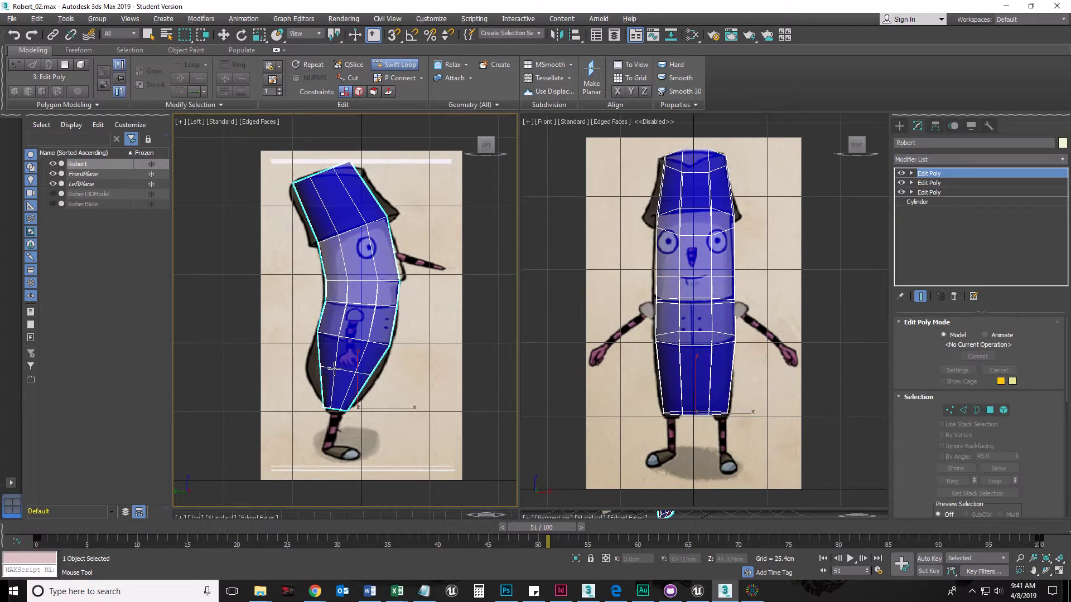
{"action": "left_click", "coordinate": [340, 342]}
{"action": "left_click", "coordinate": [337, 379]}
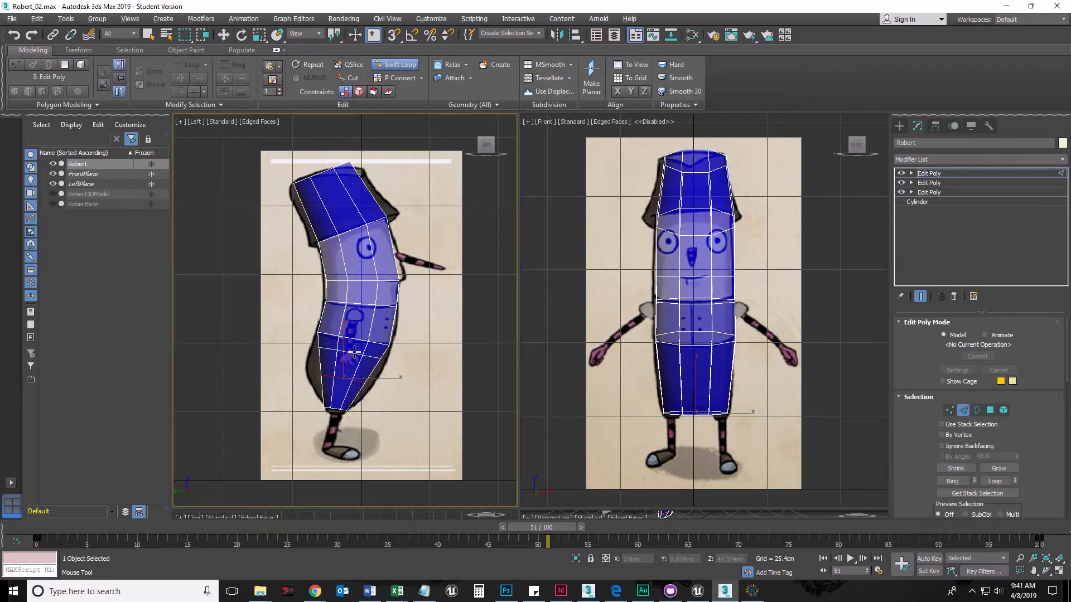
Insert three more horizontal Swift Loop edge loops in the Left view: just above the mouth, across the hat and below the eye.
{"action": "left_click", "coordinate": [371, 284]}
{"action": "left_click", "coordinate": [378, 276]}
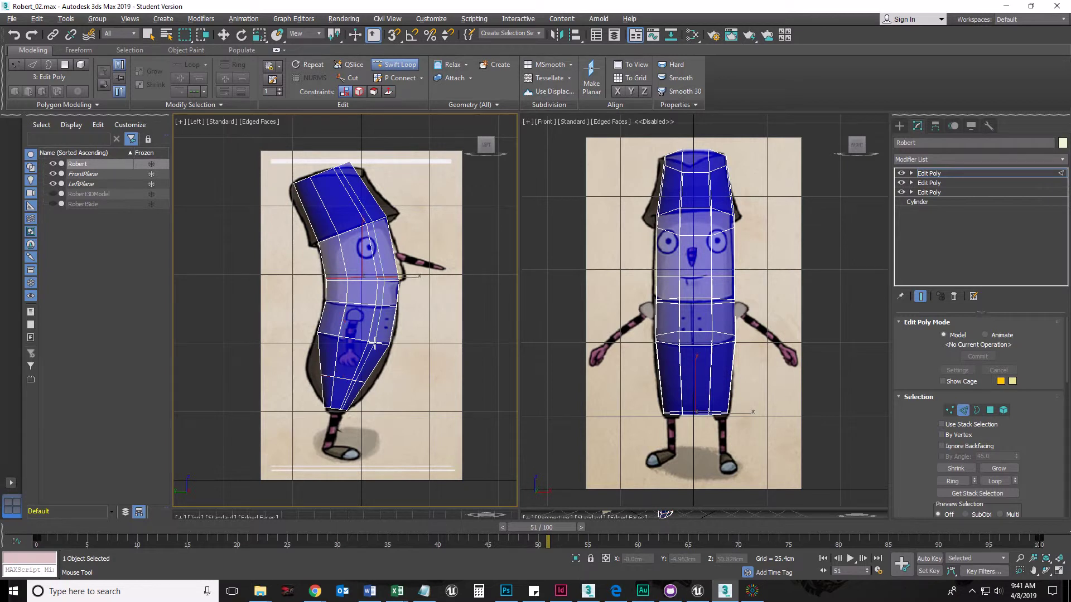
{"action": "left_click", "coordinate": [334, 202]}
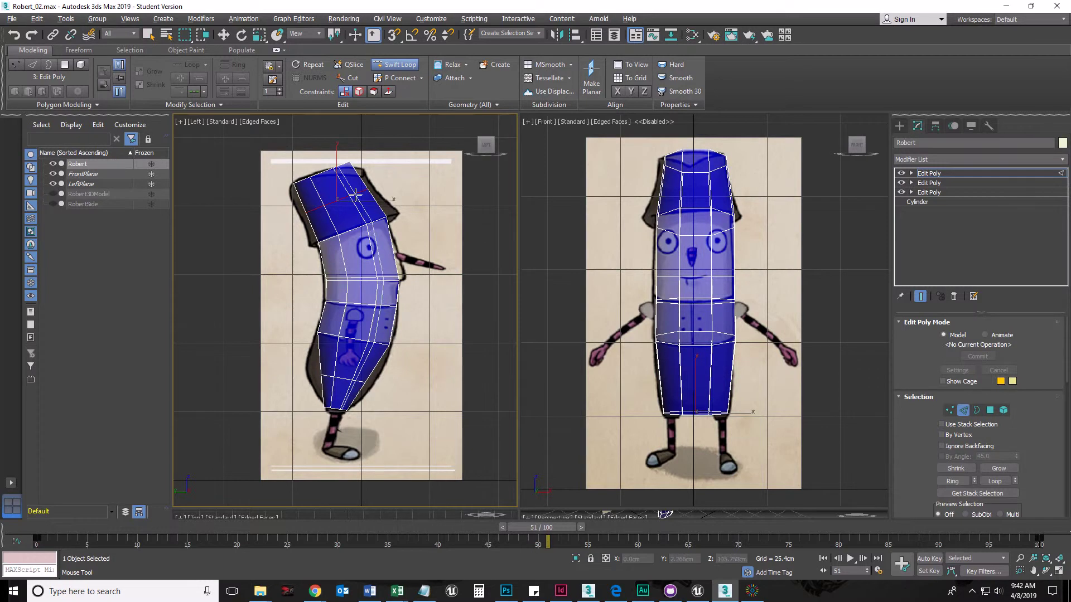
{"action": "left_click", "coordinate": [370, 254]}
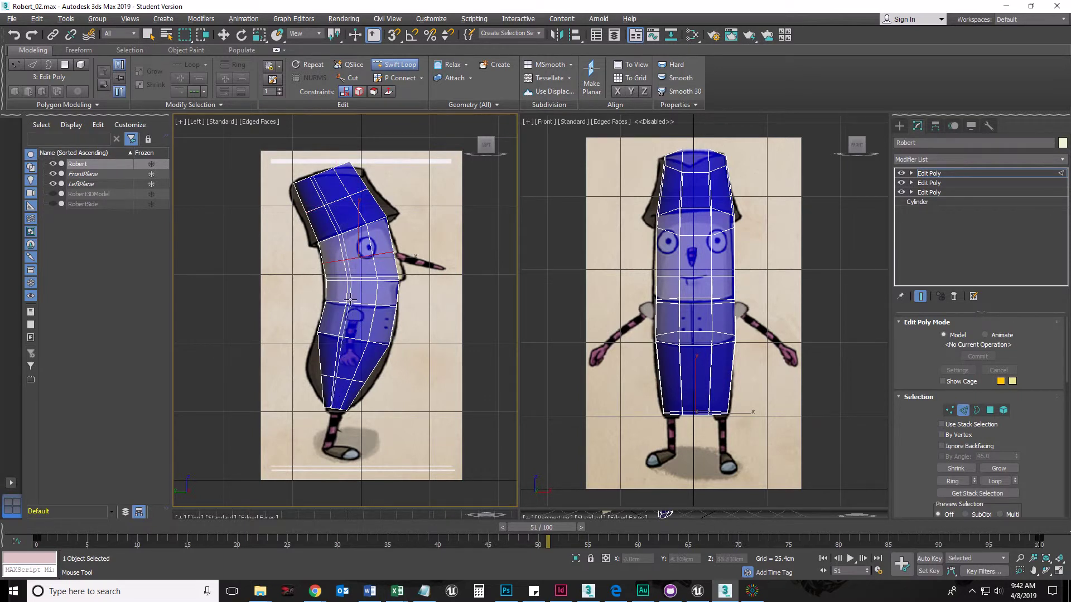
{"action": "key", "text": "w"}
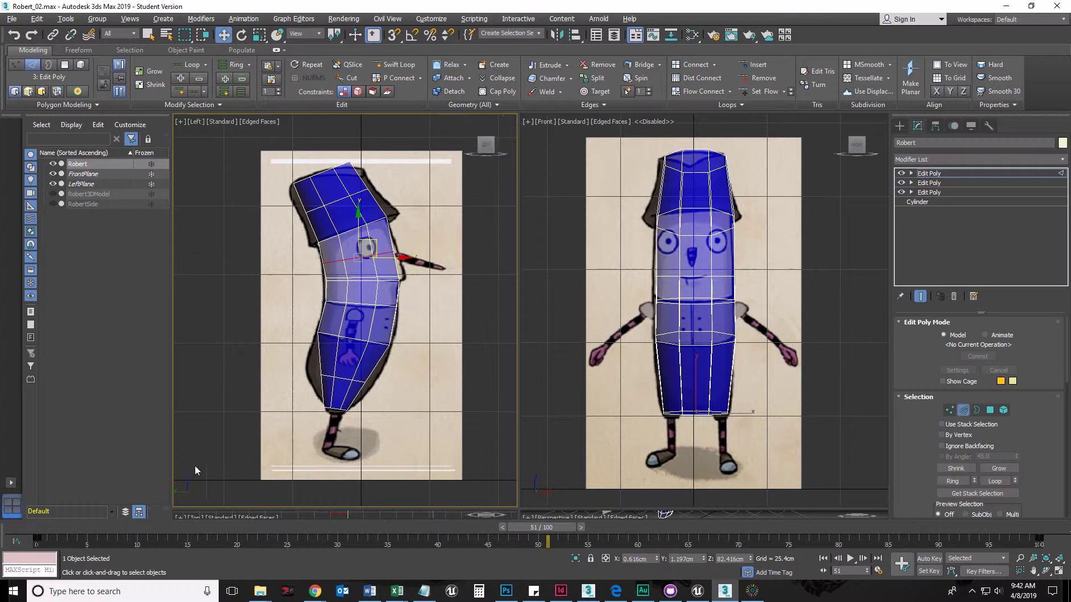
Widen the lower-body edge loop horizontally in the Left view to match the reference drawing's outline.
{"action": "left_click", "coordinate": [338, 378]}
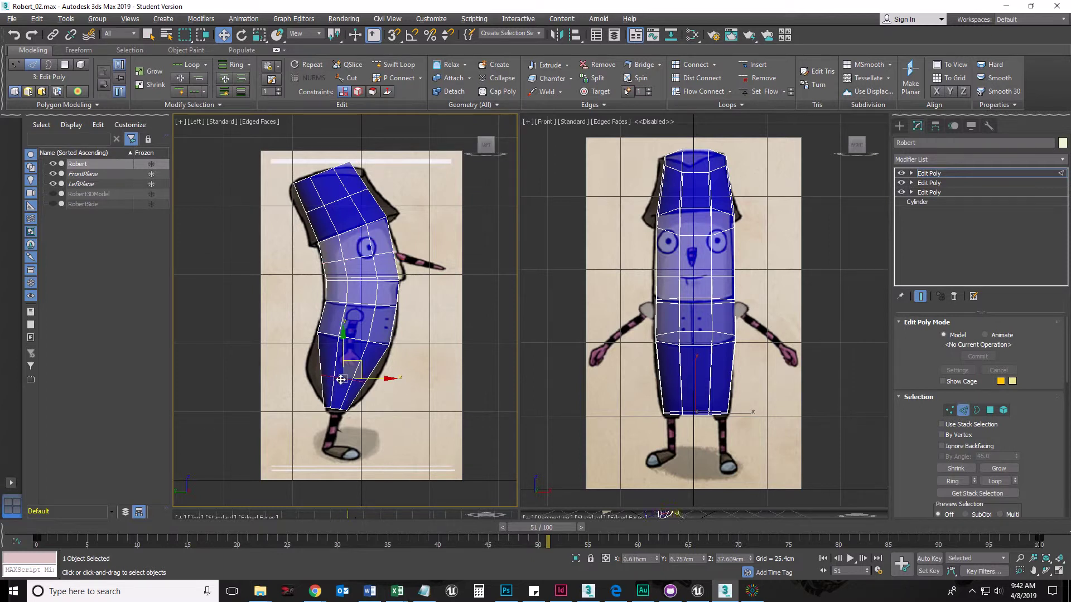
{"action": "key", "text": "r"}
{"action": "left_click_drag", "start_coordinate": [385, 379], "coordinate": [407, 378]}
Fine-tune the lower-body edge loop's position and tilt in the Left view to follow the curve of the reference body.
{"action": "key", "text": "e"}
{"action": "key", "text": "w"}
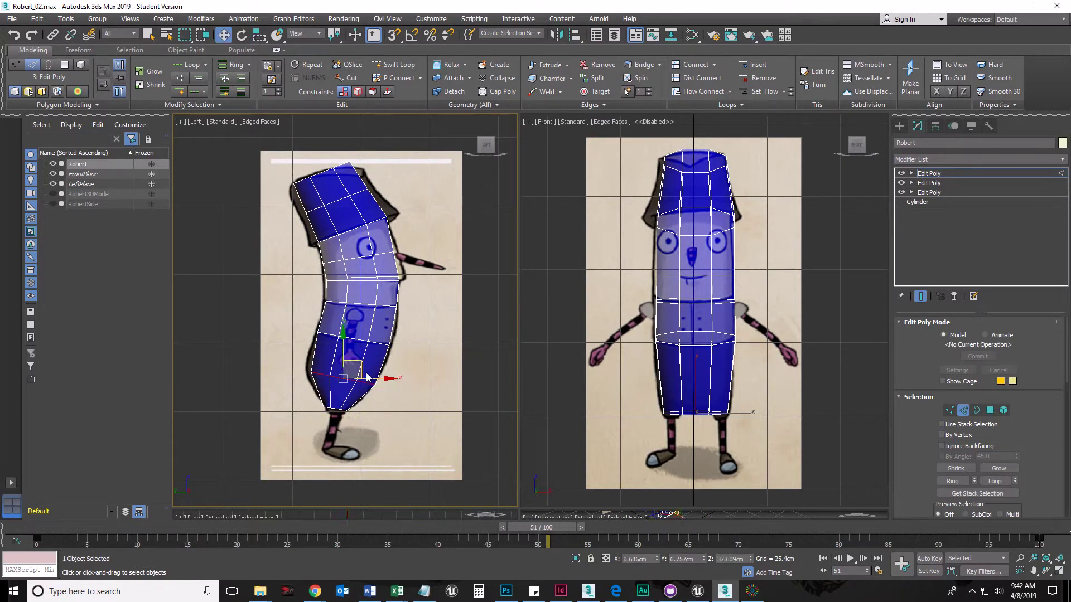
{"action": "left_click_drag", "start_coordinate": [361, 370], "coordinate": [363, 377]}
{"action": "key", "text": "r"}
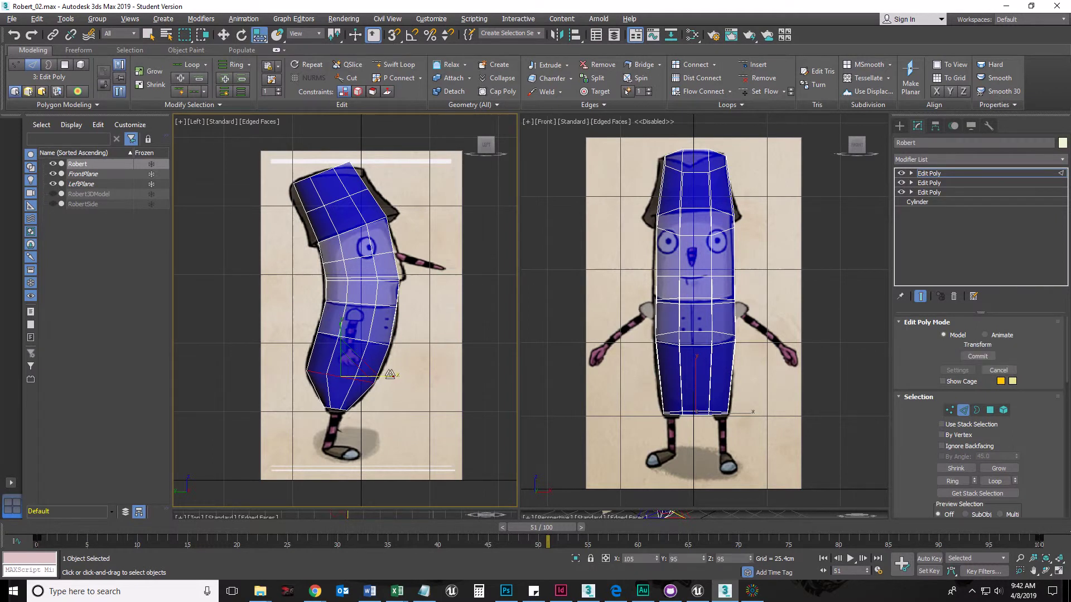
{"action": "key", "text": "e"}
{"action": "left_click_drag", "start_coordinate": [380, 366], "coordinate": [379, 366]}
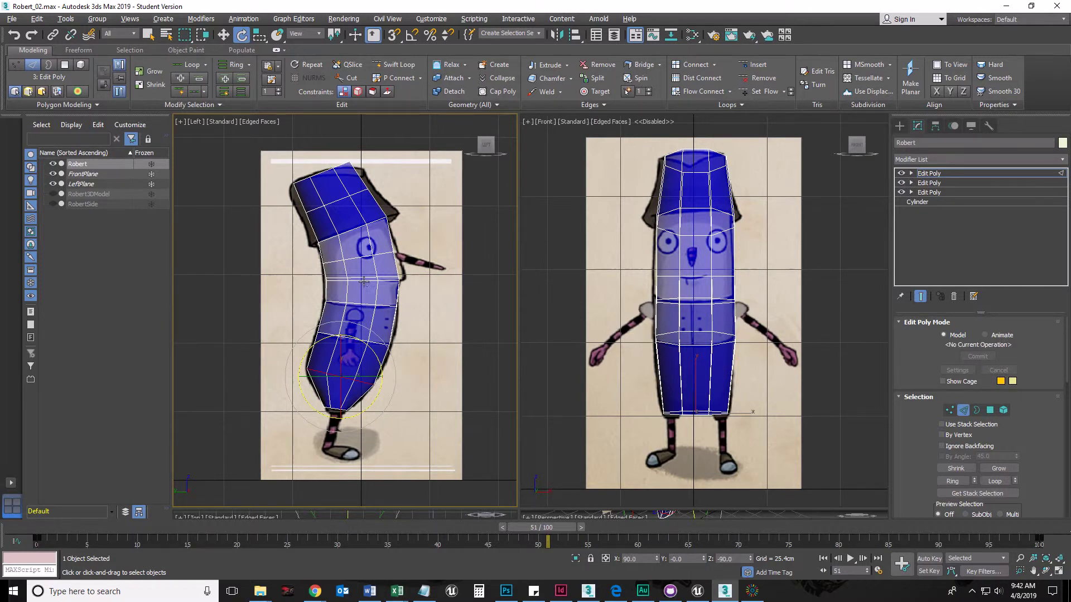
Select the edge loop just below the eye in the Left view and scale it slightly to fit the reference outline.
{"action": "scroll", "coordinate": [368, 274], "scroll_direction": "up", "scroll_amount": 4}
{"action": "double_click", "coordinate": [349, 322]}
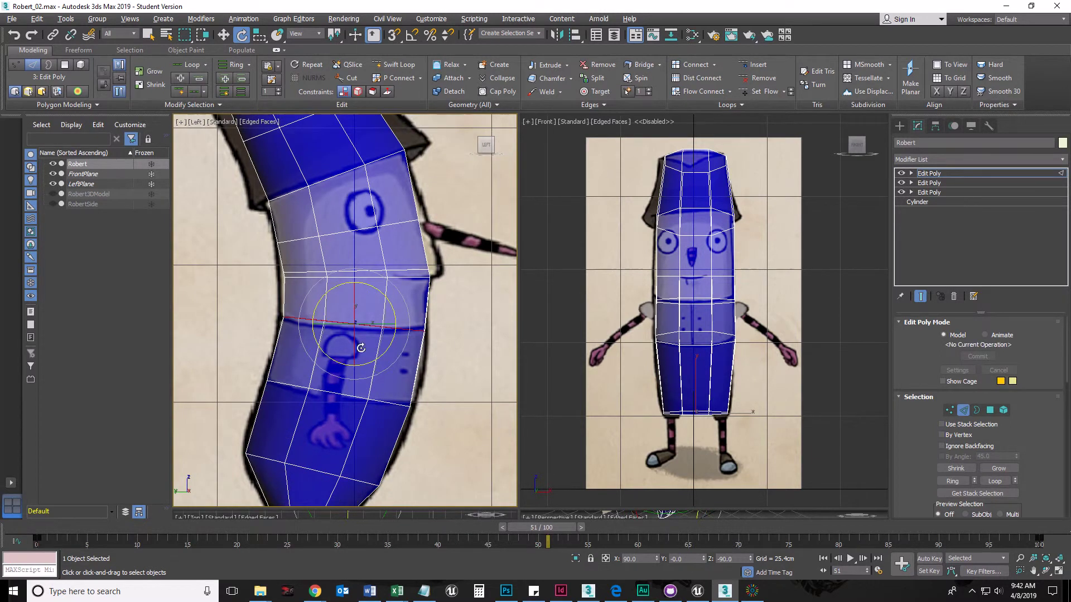
{"action": "double_click", "coordinate": [350, 229]}
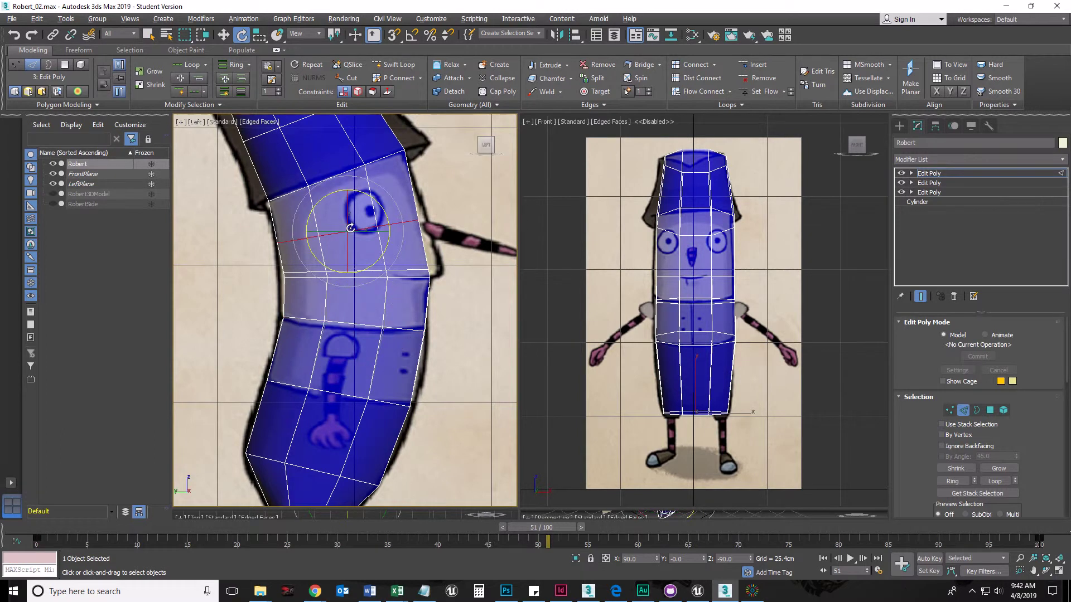
{"action": "key", "text": "r"}
{"action": "left_click_drag", "start_coordinate": [397, 230], "coordinate": [397, 231]}
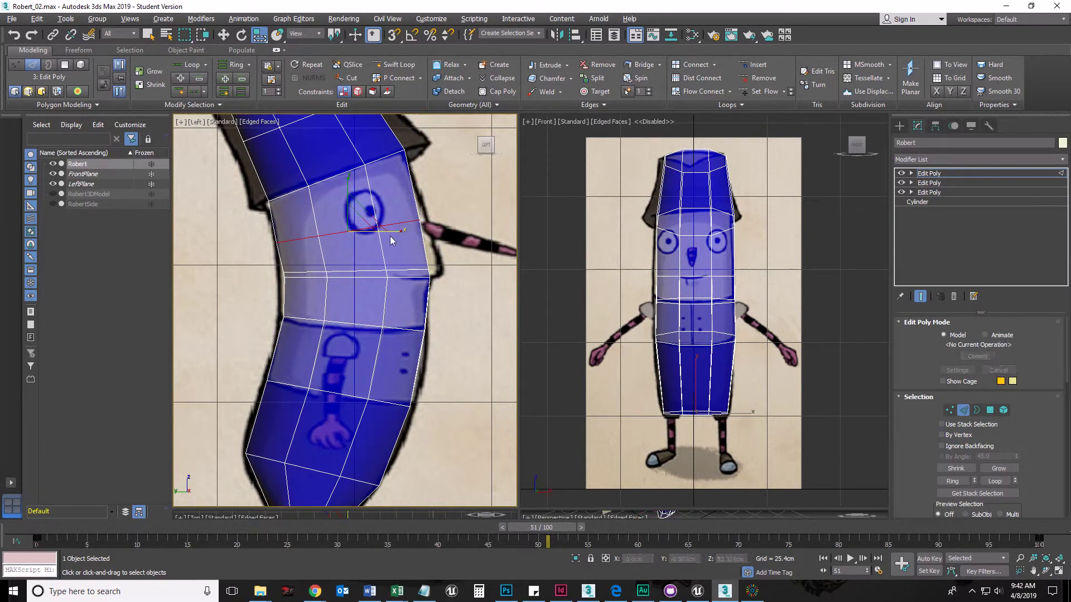
Scale and shift the two edge loops around the mouth in the Left view so they meet the reference outline.
{"action": "double_click", "coordinate": [372, 272]}
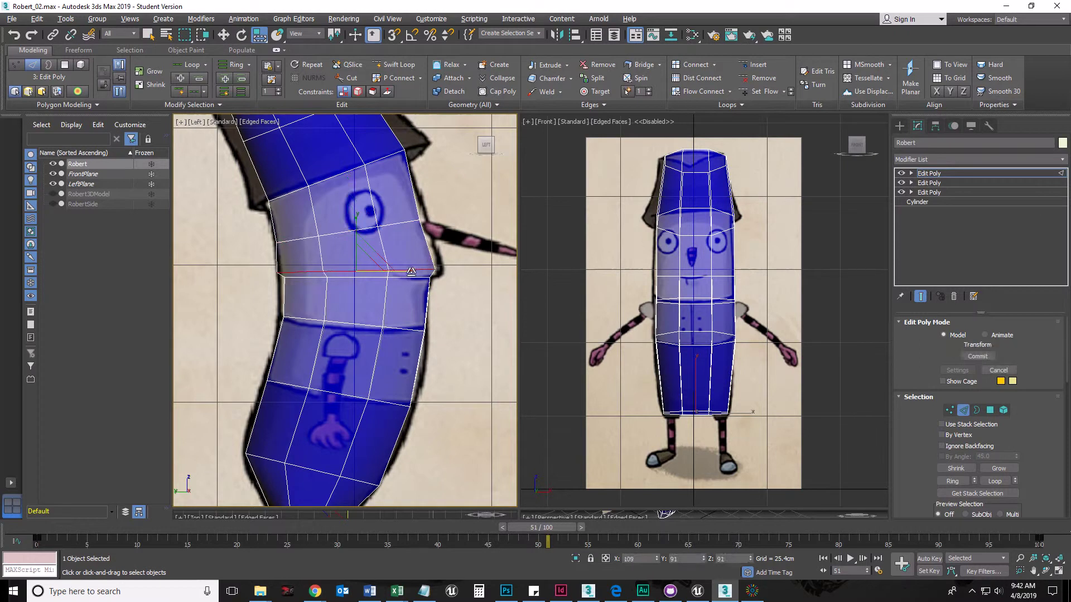
{"action": "key", "text": "w"}
{"action": "left_click_drag", "start_coordinate": [388, 274], "coordinate": [394, 272]}
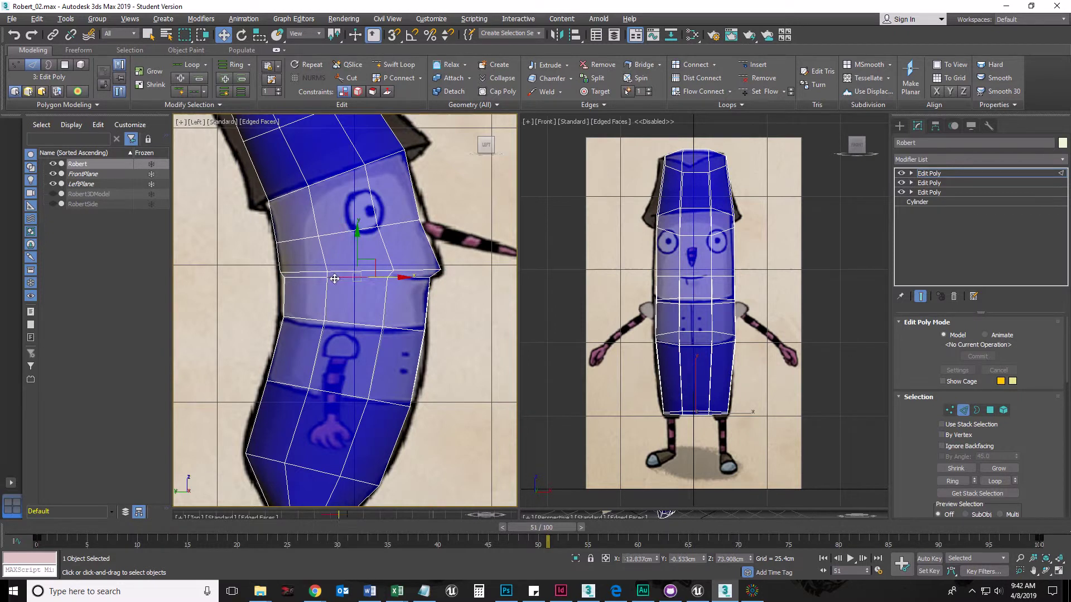
{"action": "key", "text": "r"}
{"action": "left_click_drag", "start_coordinate": [405, 278], "coordinate": [394, 277]}
{"action": "key", "text": "w"}
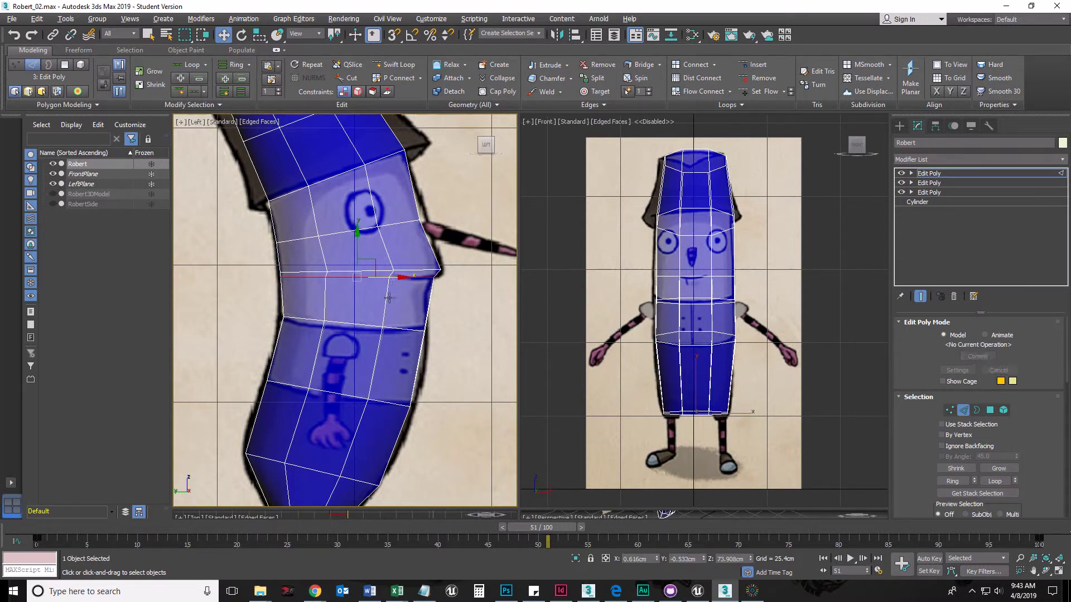
Rescale the edge loop just below the eye in the Left view to fit the reference outline.
{"action": "double_click", "coordinate": [391, 225]}
{"action": "key", "text": "r"}
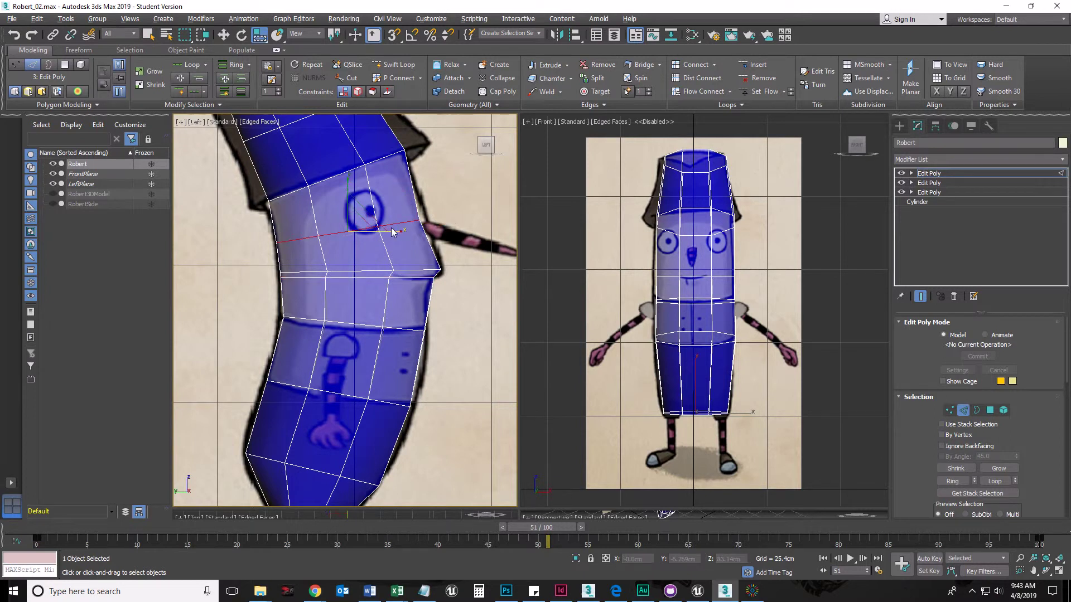
{"action": "left_click_drag", "start_coordinate": [394, 229], "coordinate": [389, 233]}
{"action": "key", "text": "w"}
Rotate the edge loop at the arm's height slightly in the Left view to follow the curve of the body.
{"action": "middle_click_drag", "start_coordinate": [367, 338], "coordinate": [386, 237]}
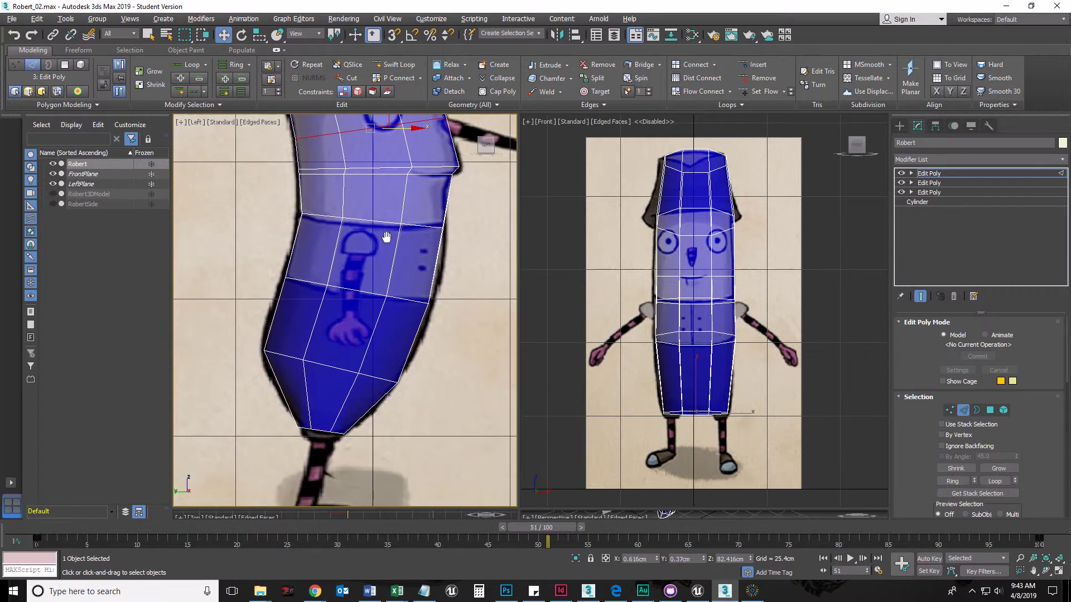
{"action": "middle_click_drag", "start_coordinate": [350, 351], "coordinate": [353, 341]}
{"action": "double_click", "coordinate": [391, 284]}
{"action": "key", "text": "r"}
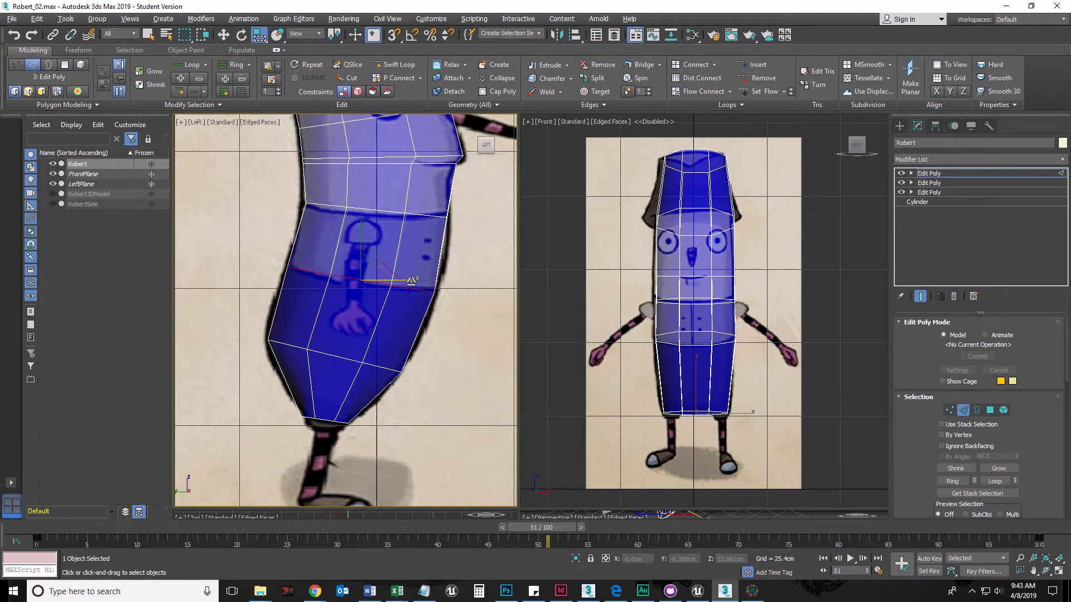
{"action": "key", "text": "e"}
{"action": "left_click_drag", "start_coordinate": [397, 264], "coordinate": [400, 264]}
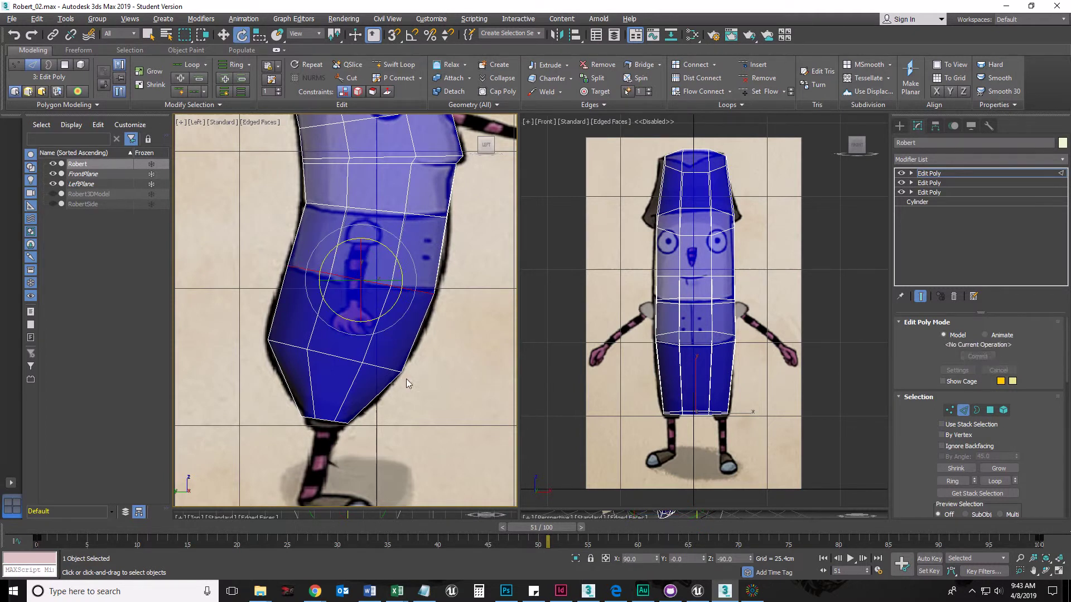
Widen the edge loop just above the mouth in the Front view to reach the reference body's outline.
{"action": "middle_click_drag", "start_coordinate": [345, 392], "coordinate": [349, 347]}
{"action": "double_click", "coordinate": [348, 313]}
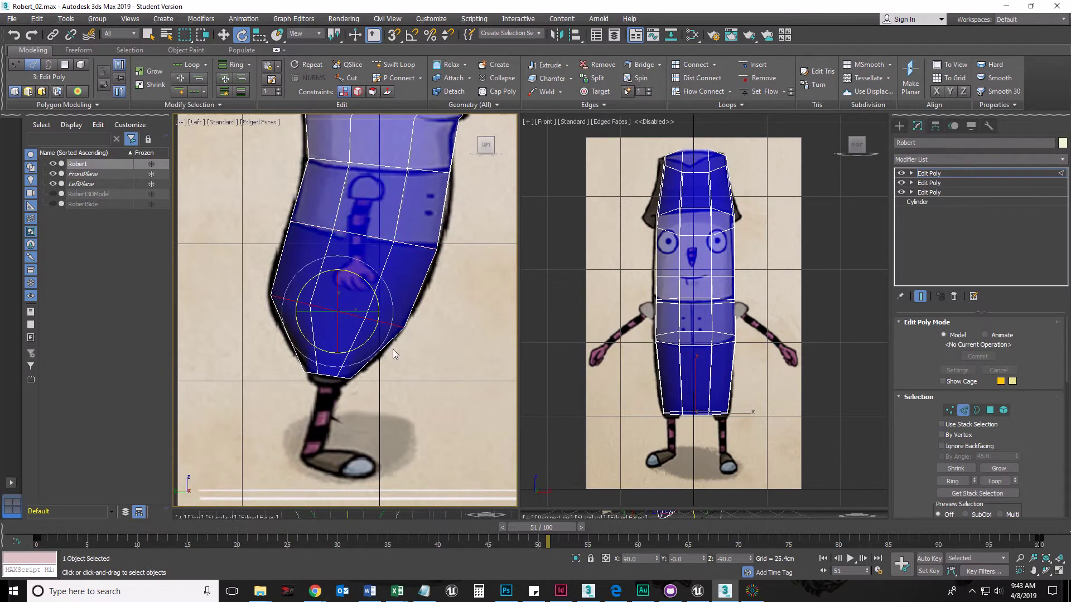
{"action": "middle_click_drag", "start_coordinate": [385, 404], "coordinate": [330, 397]}
{"action": "middle_click_drag", "start_coordinate": [606, 368], "coordinate": [598, 364]}
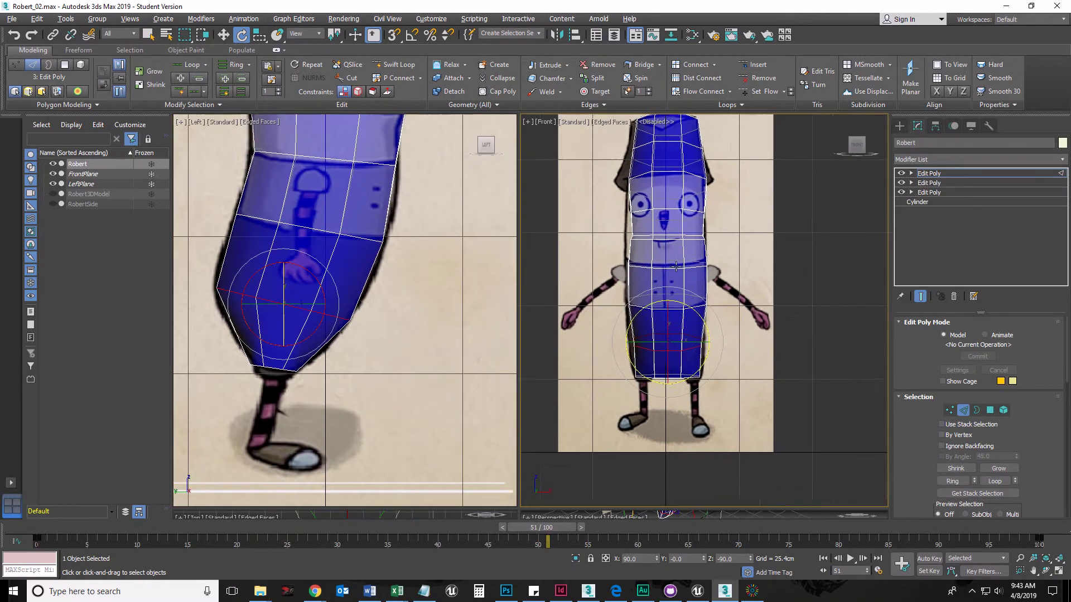
{"action": "scroll", "coordinate": [658, 257], "scroll_direction": "up", "scroll_amount": 5}
{"action": "double_click", "coordinate": [631, 261]}
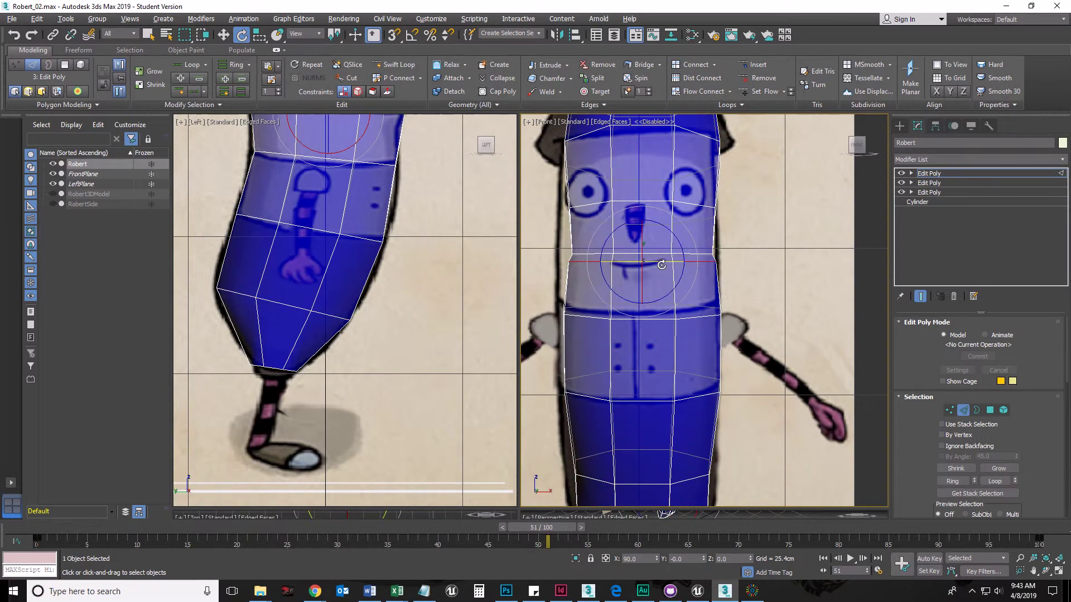
{"action": "key", "text": "r"}
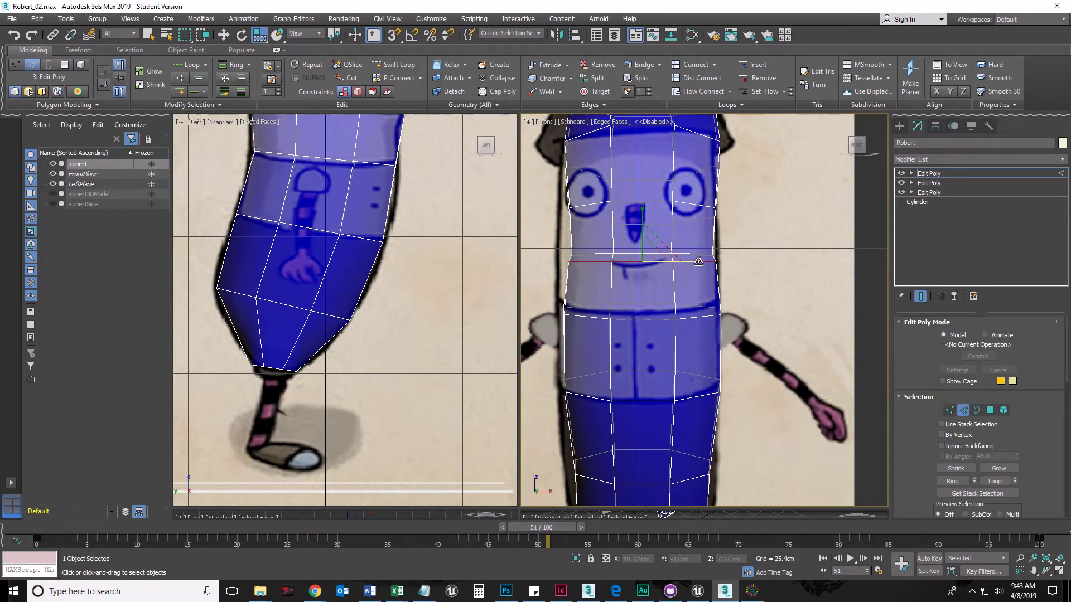
{"action": "left_click_drag", "start_coordinate": [697, 261], "coordinate": [696, 254]}
{"action": "middle_click_drag", "start_coordinate": [419, 254], "coordinate": [411, 365]}
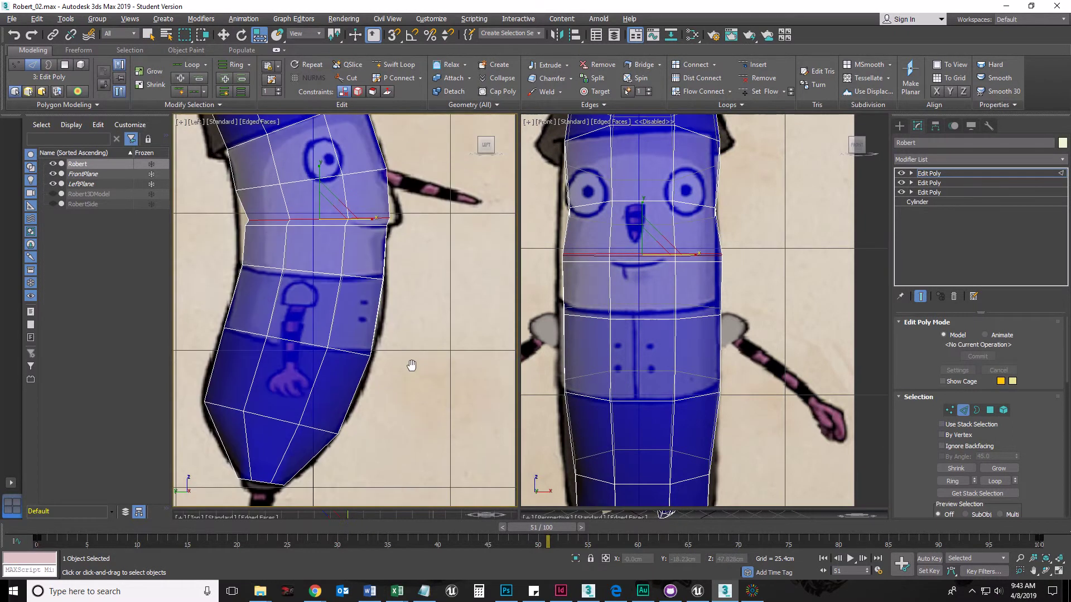
{"action": "left_click", "coordinate": [258, 36]}
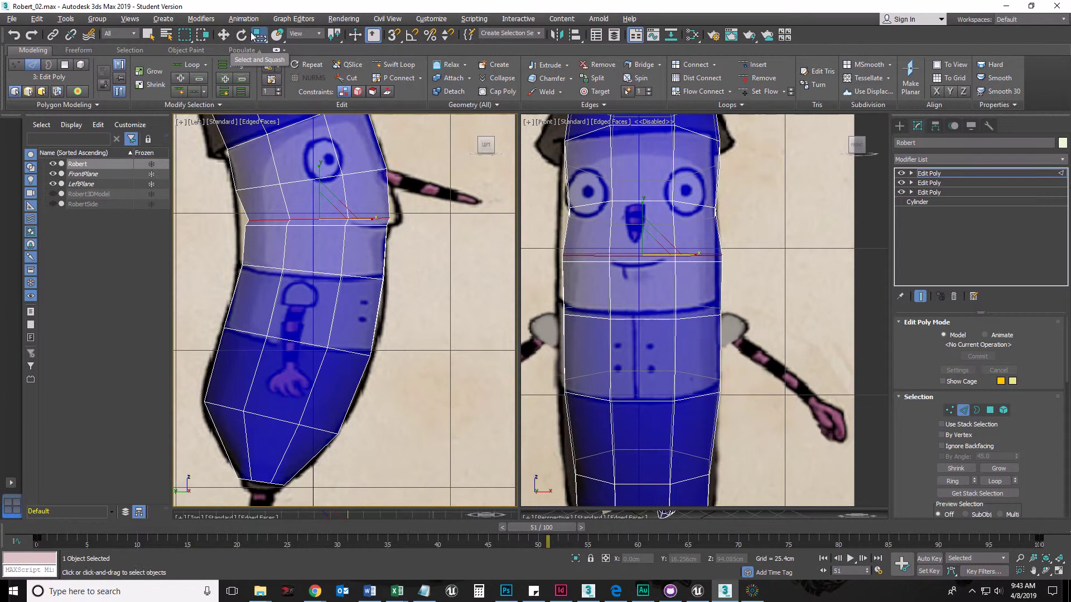
Undo the recent scaling and rotation of the body's edge loops.
{"action": "key", "text": "ctrl+z"}
{"action": "key", "text": "ctrl+z"}
{"action": "key", "text": "ctrl+z"}
{"action": "key", "text": "ctrl+z"}
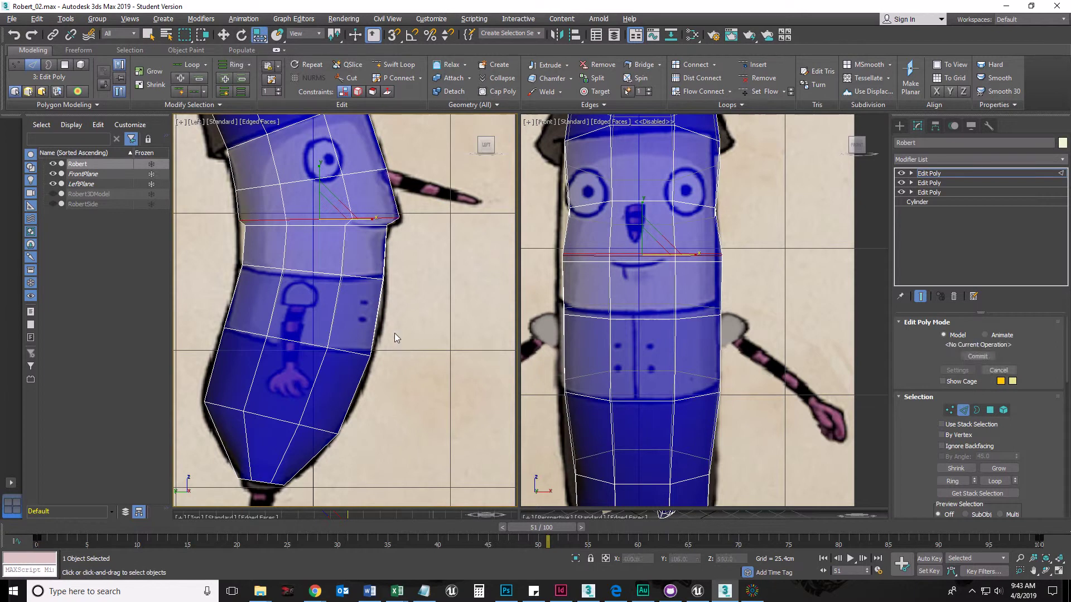
{"action": "key", "text": "ctrl+z"}
{"action": "key", "text": "ctrl+z"}
{"action": "key", "text": "ctrl+z"}
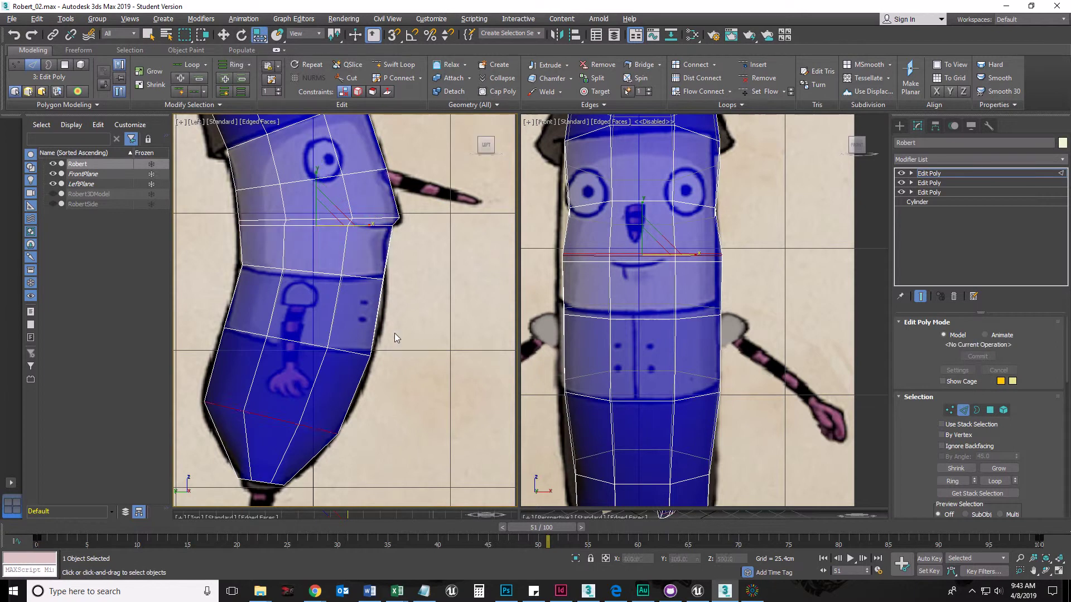
{"action": "key", "text": "ctrl+z"}
{"action": "key", "text": "ctrl+z"}
{"action": "key", "text": "ctrl+z"}
{"action": "key", "text": "ctrl+z"}
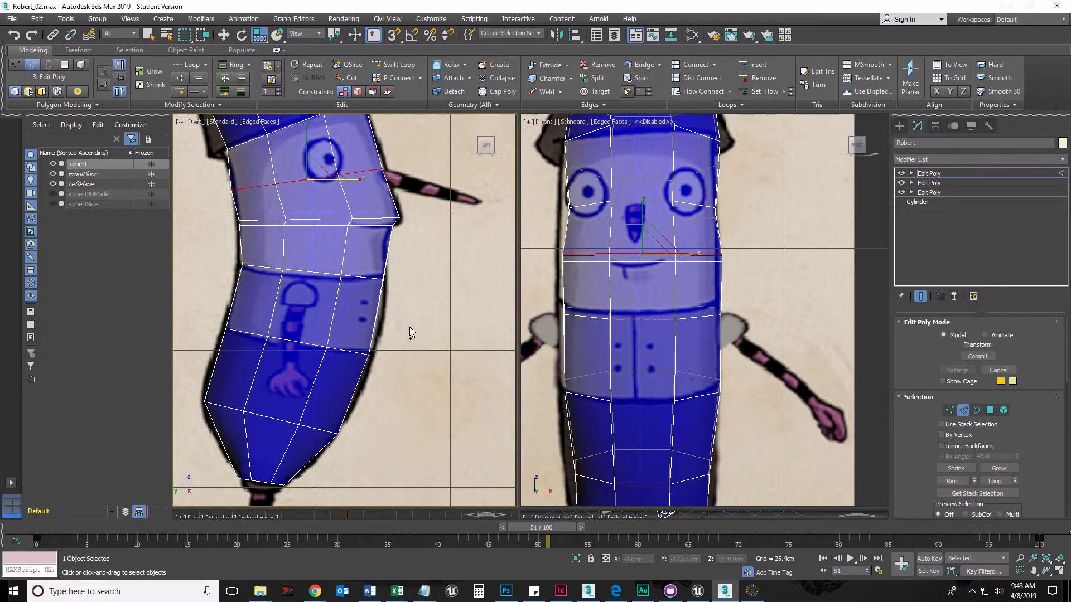
{"action": "key", "text": "ctrl+z"}
{"action": "key", "text": "ctrl+z"}
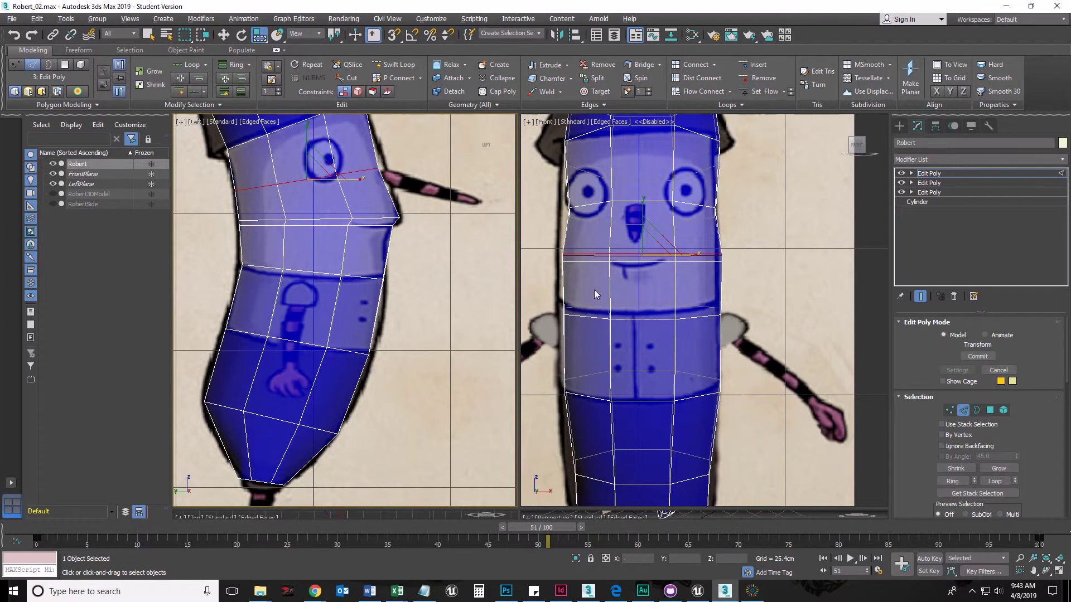
Delete the topmost Edit Poly modifier from Robert and add a fresh Edit Poly modifier in its place.
{"action": "middle_click_drag", "start_coordinate": [639, 323], "coordinate": [649, 328]}
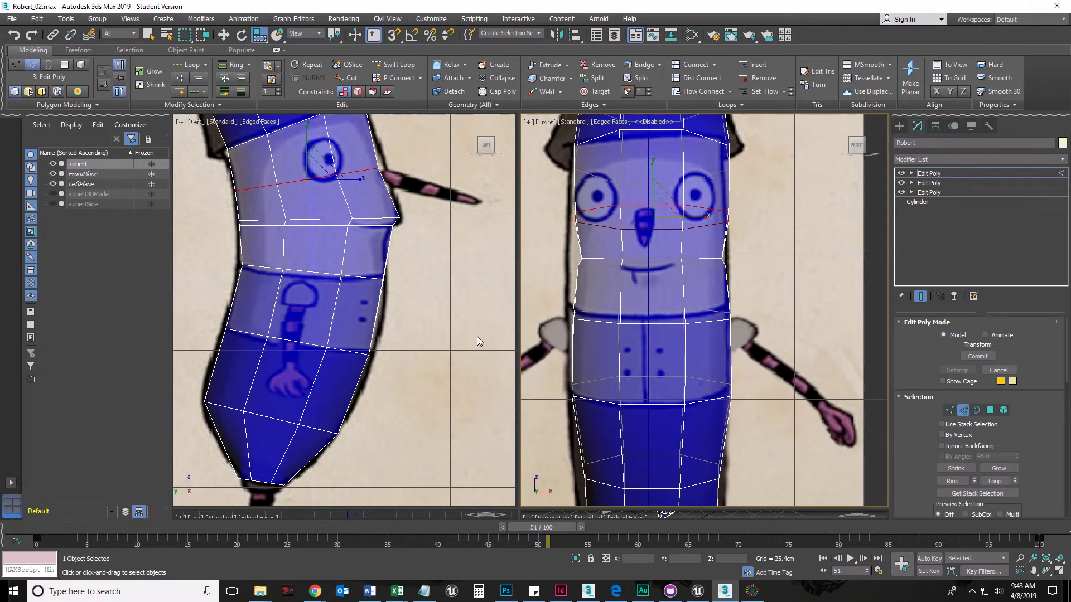
{"action": "middle_click_drag", "start_coordinate": [474, 336], "coordinate": [439, 341]}
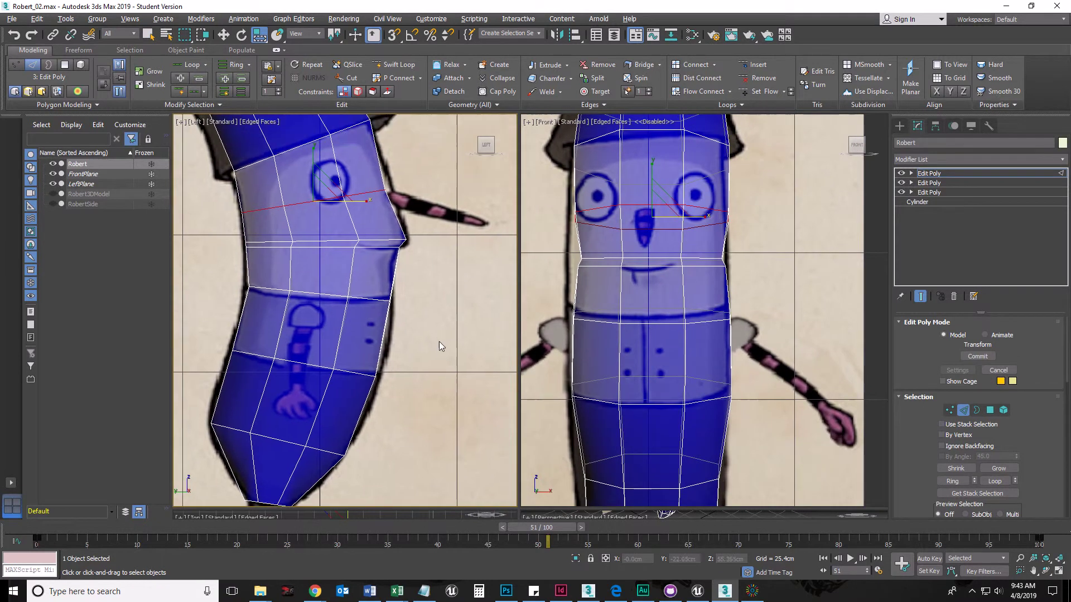
{"action": "middle_click_drag", "start_coordinate": [567, 340], "coordinate": [585, 325]}
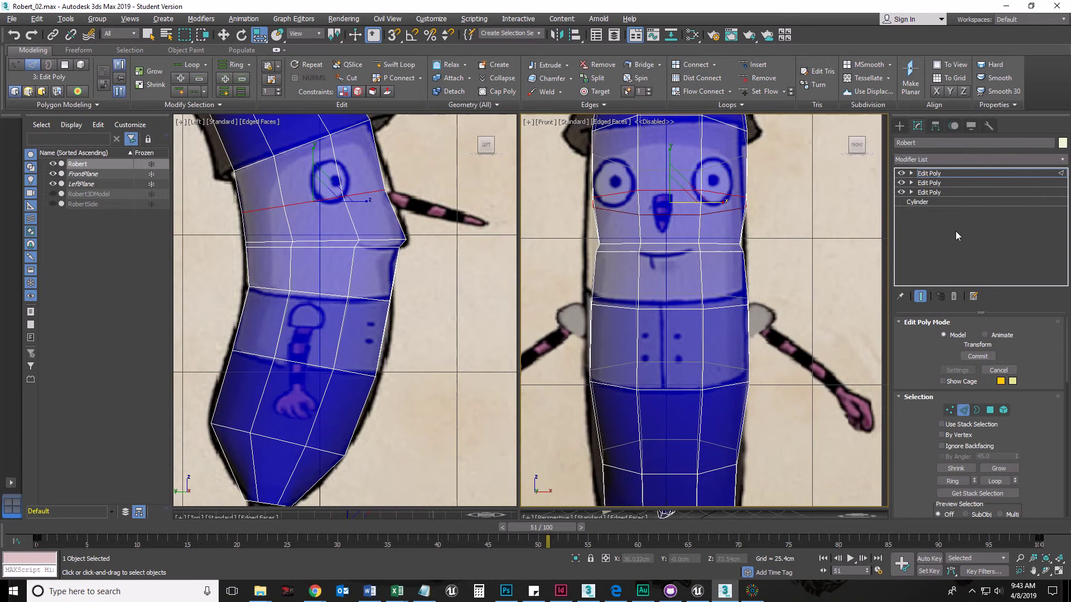
{"action": "left_click", "coordinate": [920, 174]}
{"action": "left_click", "coordinate": [954, 296]}
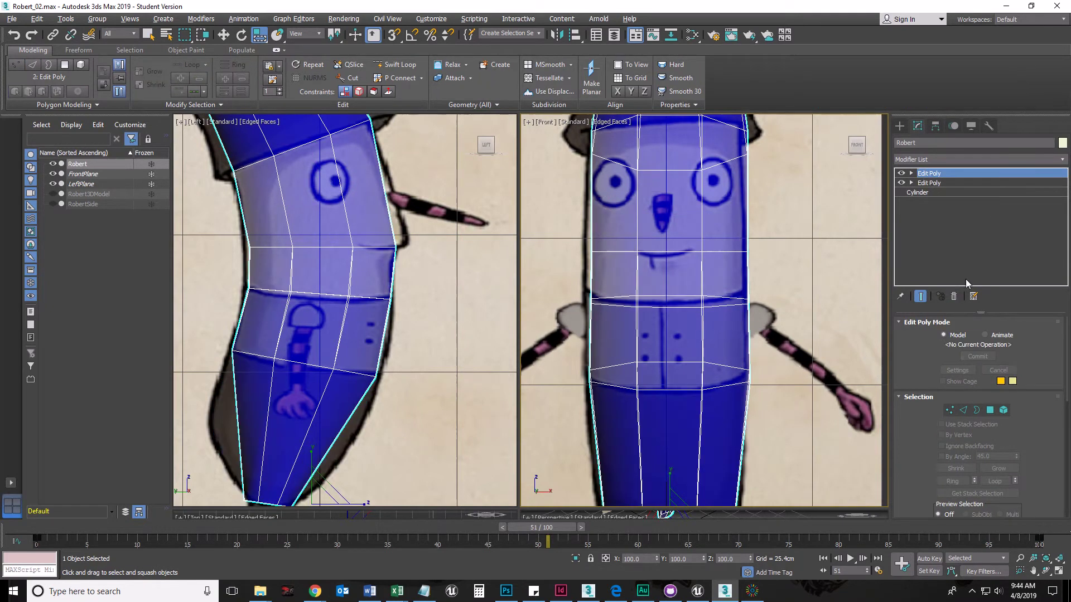
{"action": "mouse_move", "coordinate": [481, 354]}
{"action": "middle_mouse_down"}
{"action": "mouse_move", "coordinate": [497, 324]}
{"action": "mouse_move", "coordinate": [481, 353]}
{"action": "middle_mouse_up"}
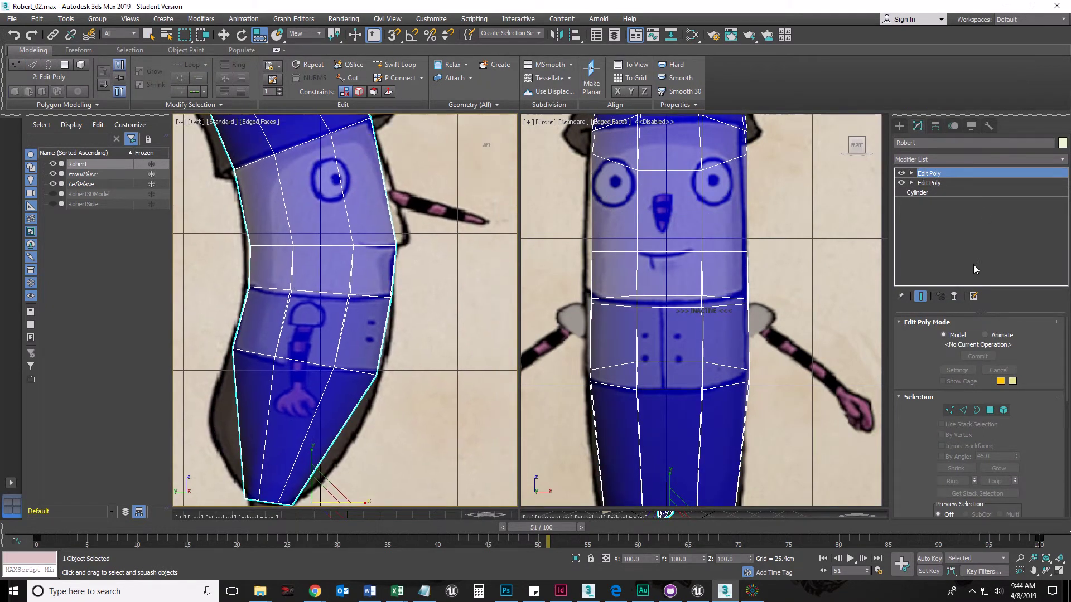
{"action": "left_click", "coordinate": [1064, 158]}
{"action": "scroll", "coordinate": [937, 413], "scroll_direction": "down", "scroll_amount": 3}
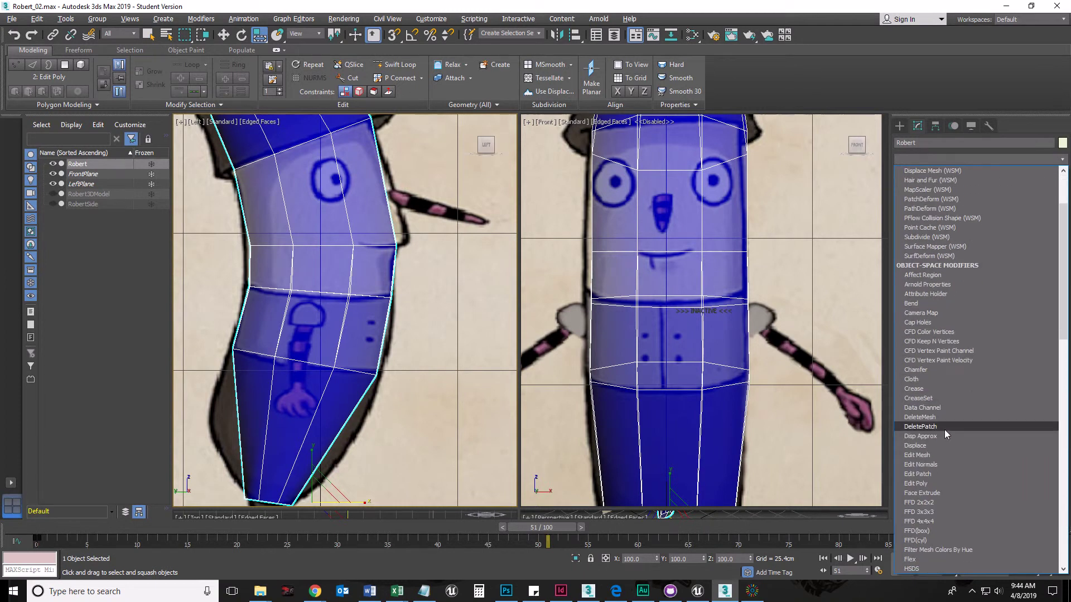
{"action": "left_click", "coordinate": [923, 485]}
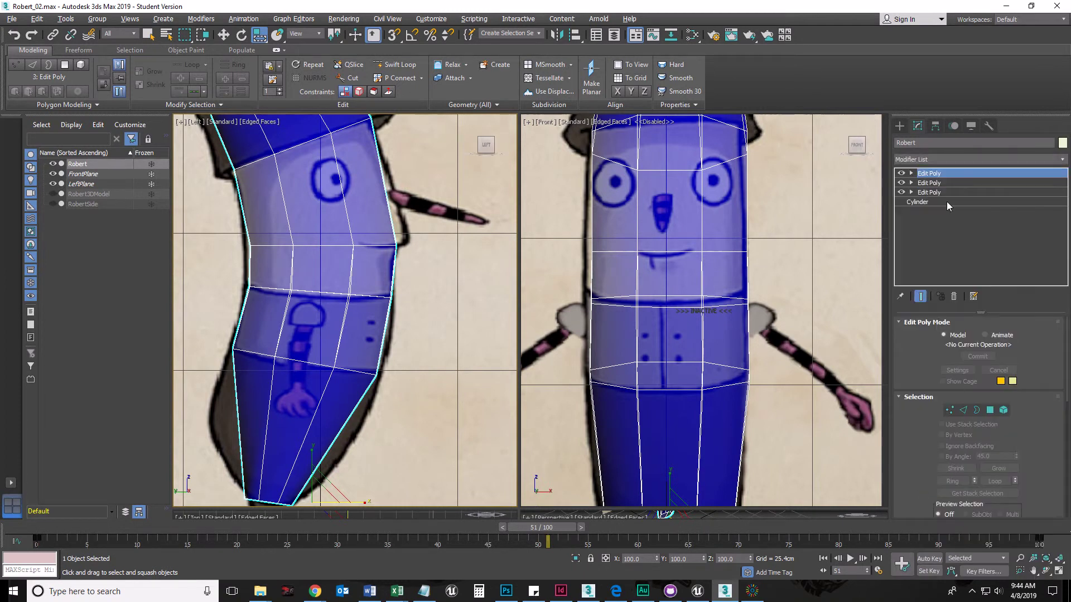
Insert four horizontal Swift Loop edge loops in the Left view: lower body, just above the mouth, below the eye and across the hat.
{"action": "left_click", "coordinate": [399, 65]}
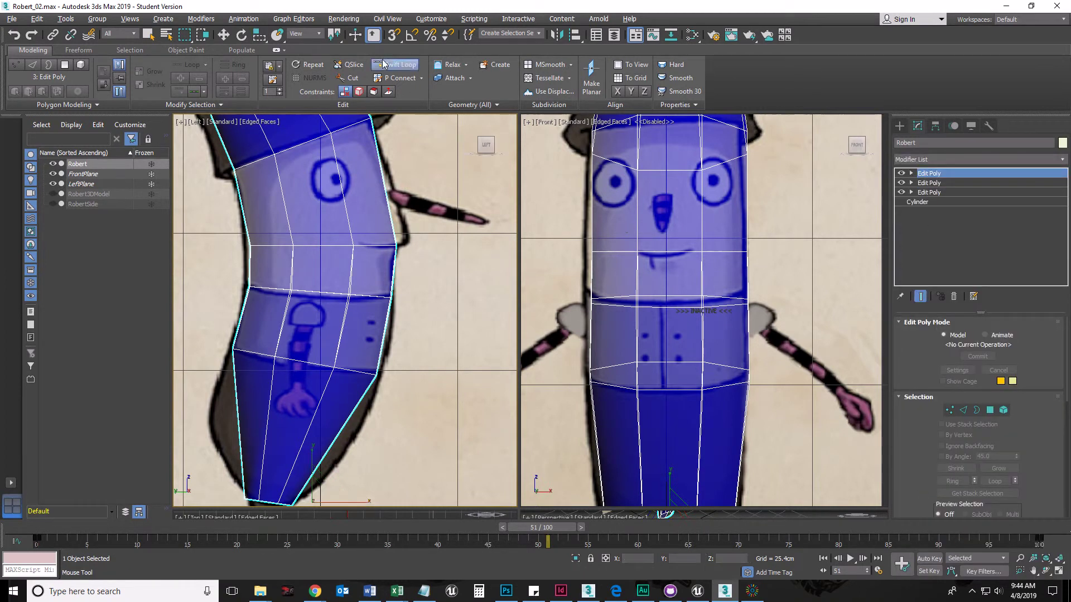
{"action": "middle_click_drag", "start_coordinate": [430, 394], "coordinate": [449, 323]}
{"action": "left_click", "coordinate": [299, 369]}
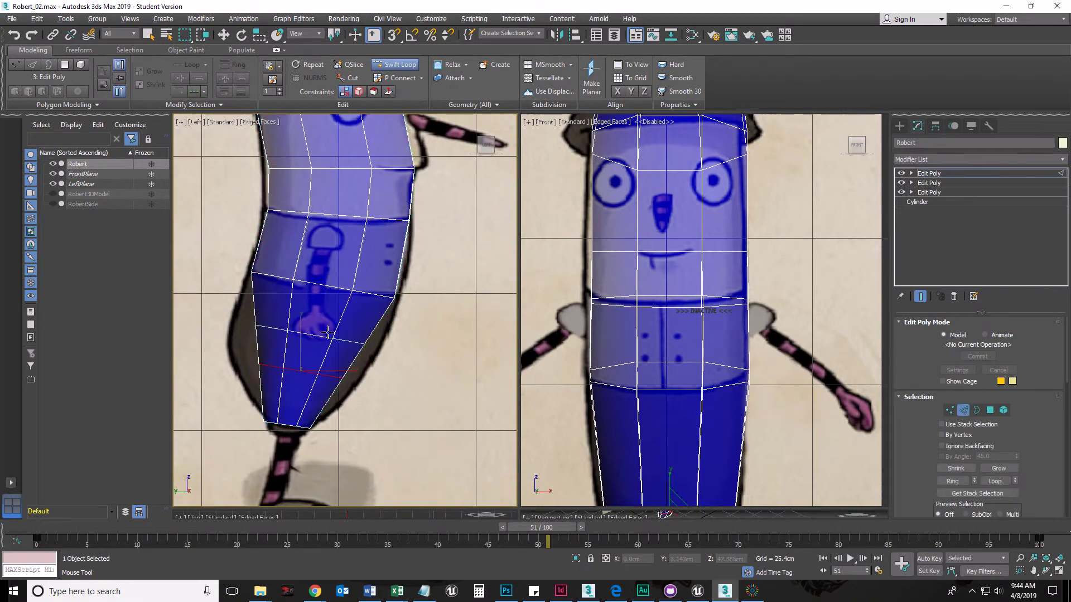
{"action": "scroll", "coordinate": [316, 390], "scroll_direction": "down", "scroll_amount": 4}
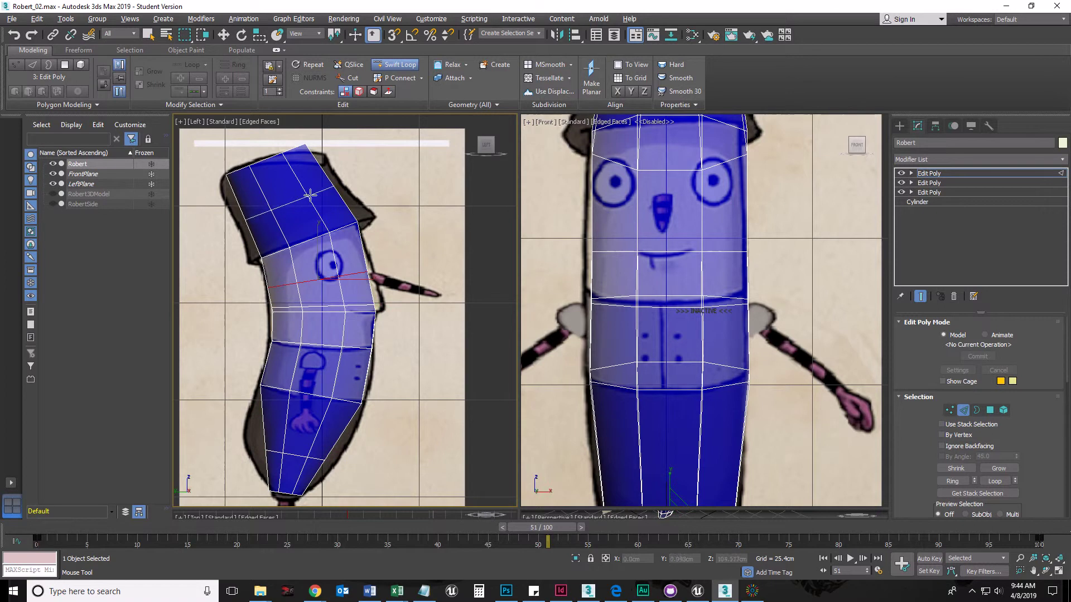
{"action": "left_click", "coordinate": [343, 313]}
{"action": "right_click", "coordinate": [342, 315]}
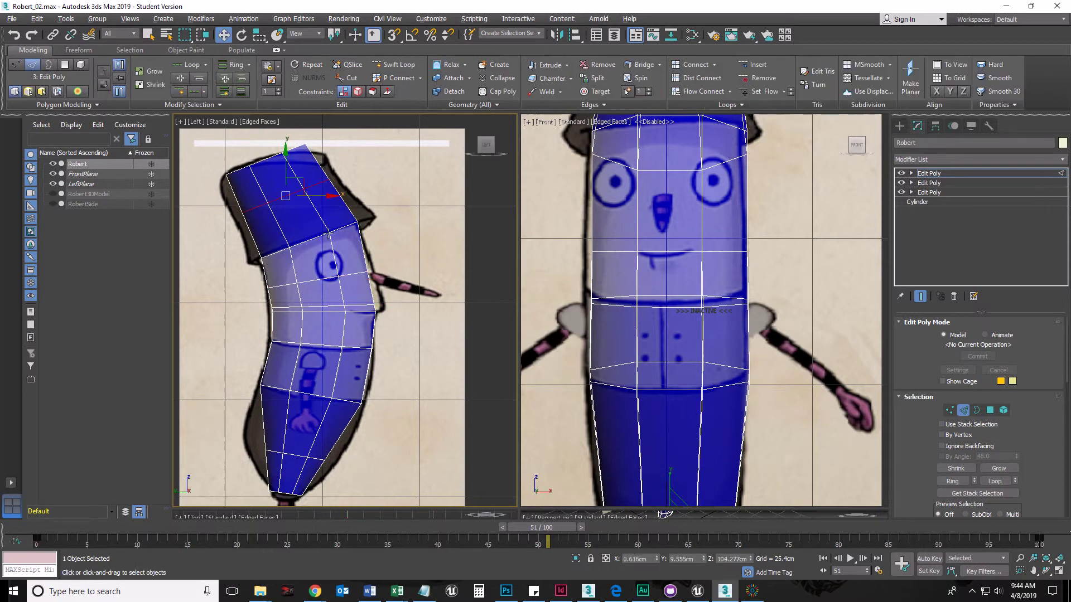
Return to edge selection in the top Edit Poly modifier and select the lower-body edge loop in the Left view.
{"action": "left_click", "coordinate": [934, 176]}
{"action": "middle_click_drag", "start_coordinate": [388, 387], "coordinate": [417, 308]}
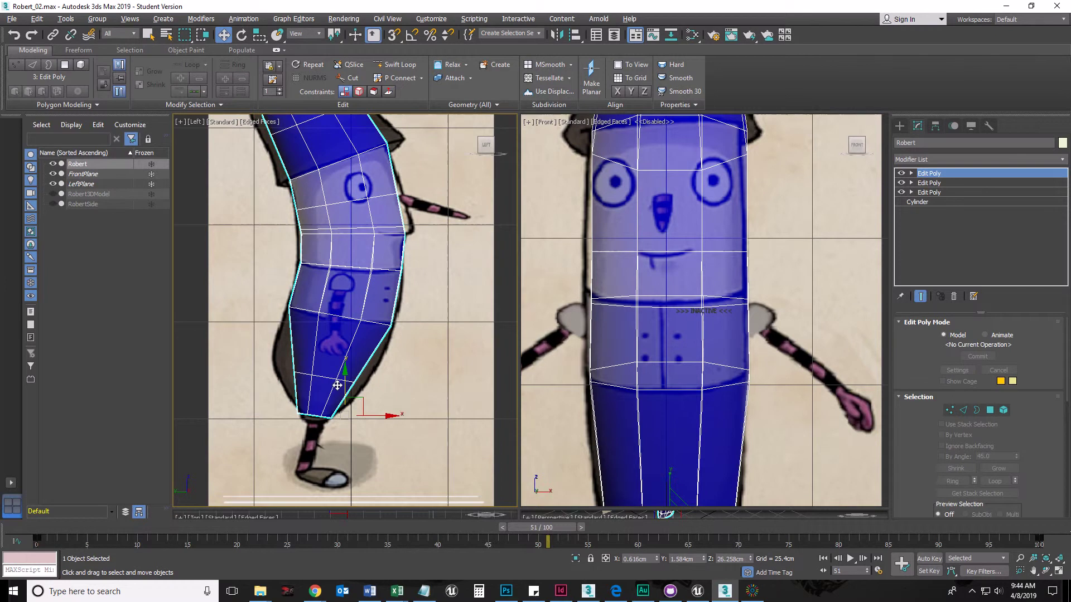
{"action": "left_click", "coordinate": [962, 411]}
{"action": "left_click", "coordinate": [325, 378]}
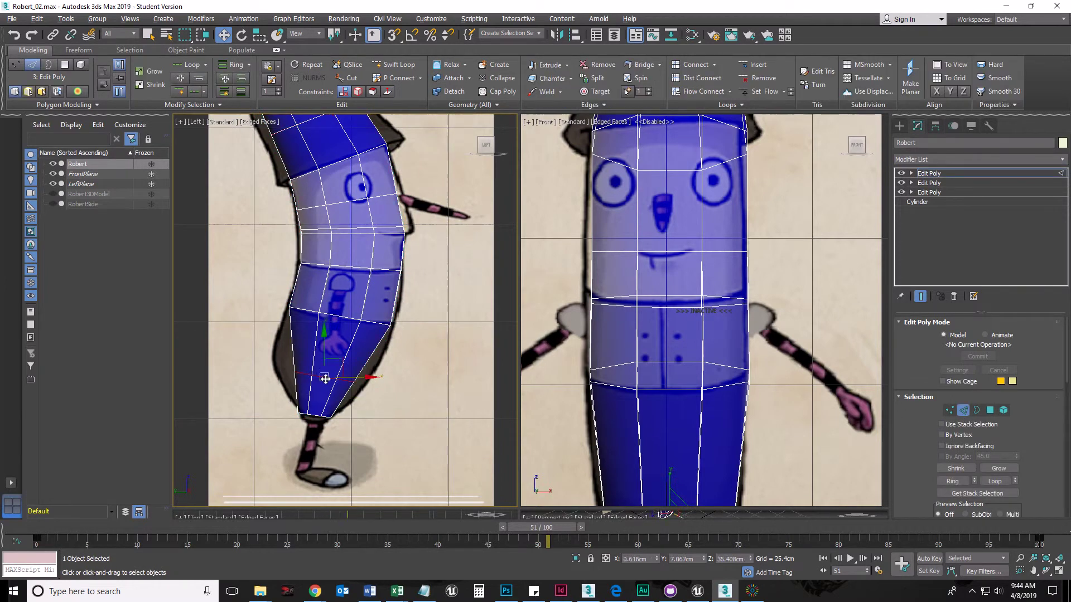
Try to widen the lower-body edge loop horizontally in the Left view with the Squash scale mode, and undo it.
{"action": "left_click", "coordinate": [259, 34]}
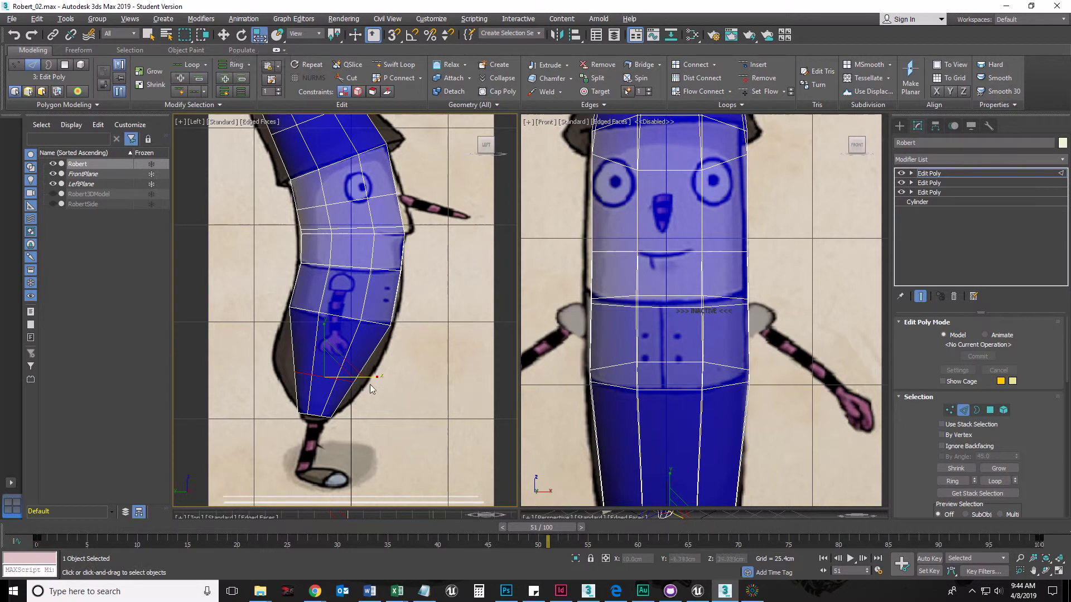
{"action": "left_click_drag", "start_coordinate": [374, 378], "coordinate": [400, 381]}
{"action": "middle_click_drag", "start_coordinate": [658, 474], "coordinate": [662, 301]}
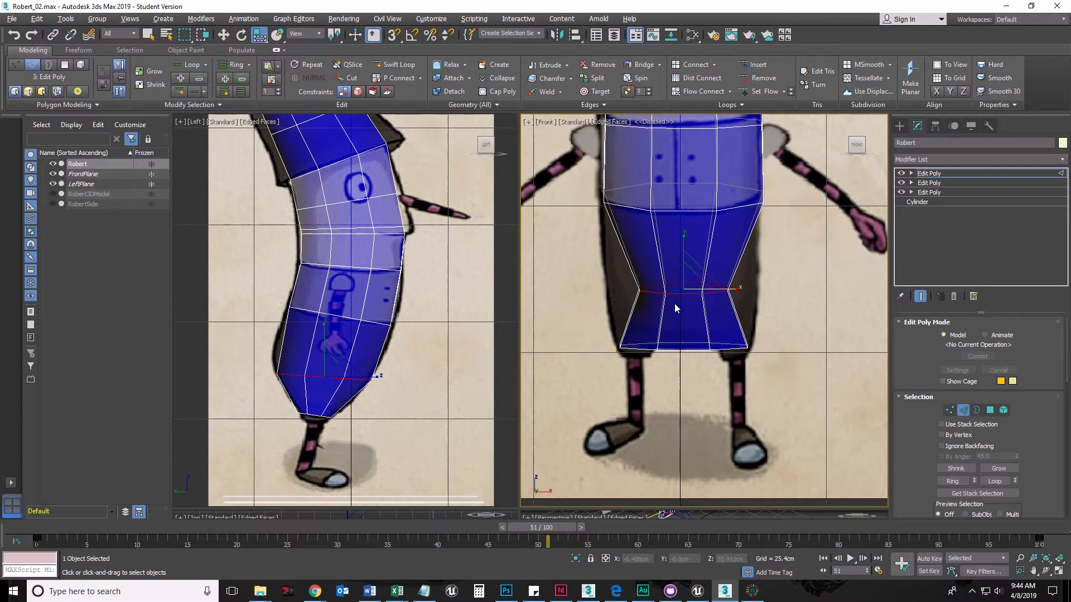
{"action": "middle_click_drag", "start_coordinate": [360, 449], "coordinate": [360, 443]}
{"action": "key", "text": "ctrl+z"}
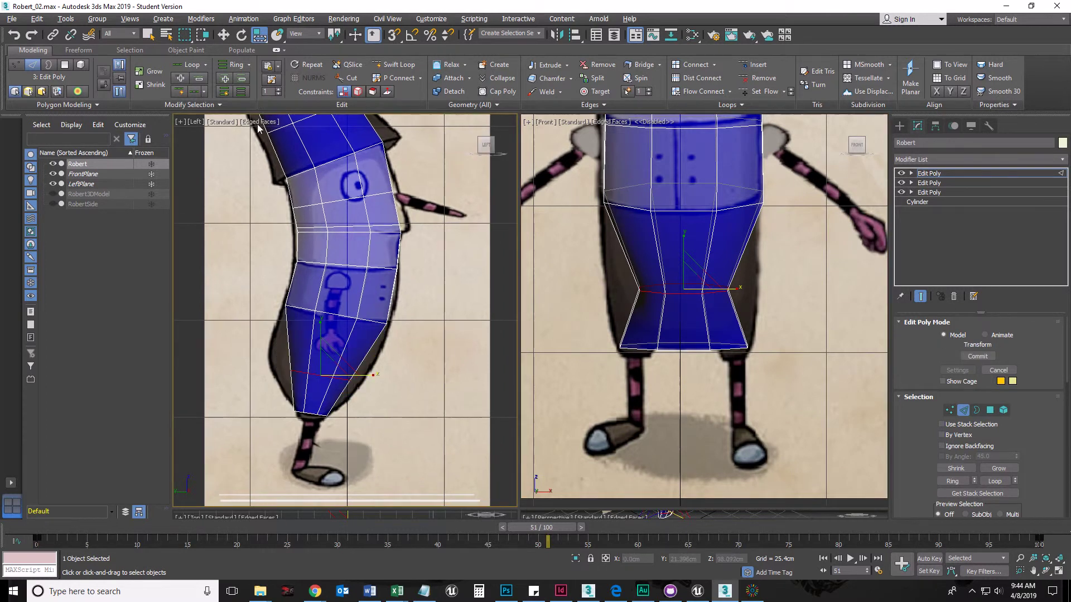
Switch the scale tool out of Squash mode, then widen and tilt the lower-body edge loop in the Left view to match the reference outline.
{"action": "left_click_drag", "start_coordinate": [260, 35], "coordinate": [260, 56]}
{"action": "middle_click_drag", "start_coordinate": [369, 375], "coordinate": [377, 353]}
{"action": "mouse_move", "coordinate": [376, 353]}
{"action": "left_mouse_down"}
{"action": "mouse_move", "coordinate": [403, 359]}
{"action": "mouse_move", "coordinate": [369, 348]}
{"action": "mouse_move", "coordinate": [343, 349]}
{"action": "mouse_move", "coordinate": [340, 358]}
{"action": "mouse_move", "coordinate": [374, 354]}
{"action": "mouse_move", "coordinate": [344, 334]}
{"action": "mouse_move", "coordinate": [377, 345]}
{"action": "left_mouse_up"}
{"action": "key", "text": "e"}
{"action": "key", "text": "w"}
{"action": "key", "text": "r"}
{"action": "key", "text": "e"}
{"action": "key", "text": "w"}
{"action": "key", "text": "r"}
{"action": "middle_click_drag", "start_coordinate": [383, 231], "coordinate": [386, 279]}
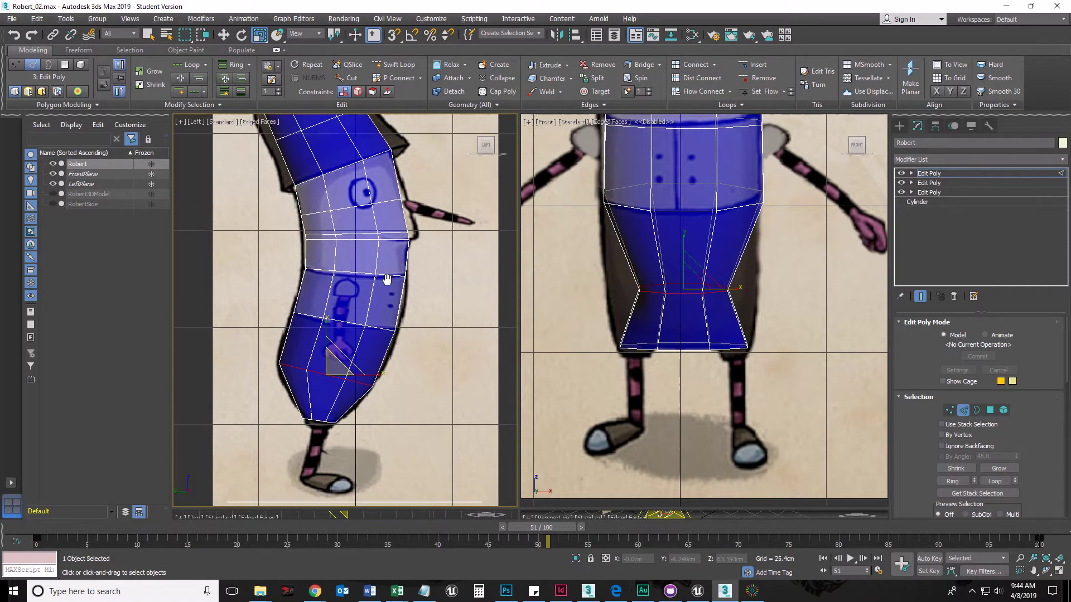
Adjust the lower-body edge loop's width in the Front view to match the reference body's outline.
{"action": "middle_click_drag", "start_coordinate": [630, 323], "coordinate": [621, 352]}
{"action": "left_click_drag", "start_coordinate": [722, 305], "coordinate": [726, 304]}
{"action": "middle_click_drag", "start_coordinate": [648, 310], "coordinate": [647, 419]}
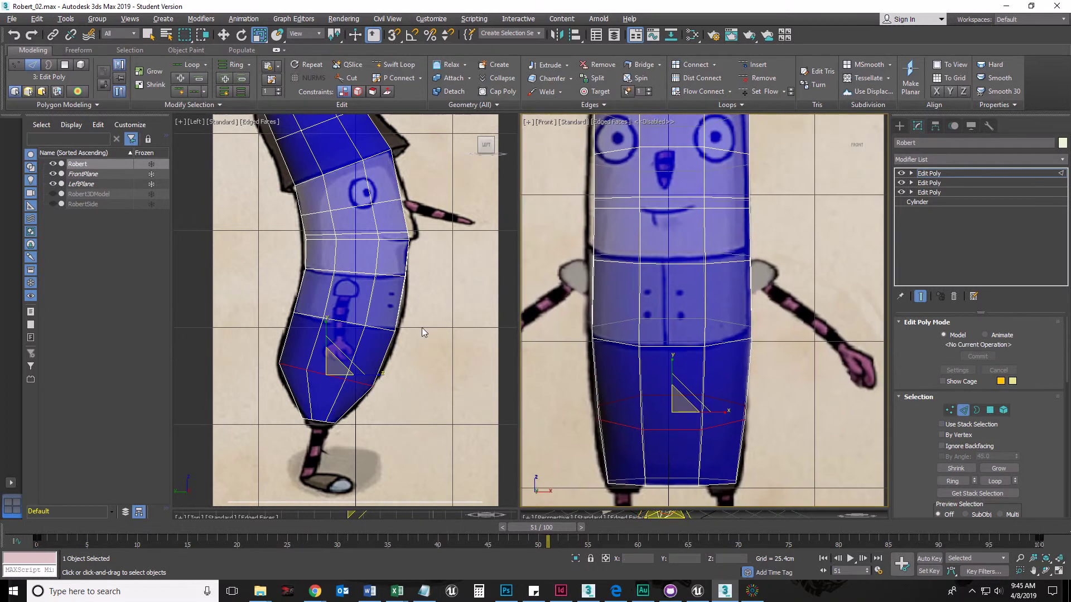
Select the mouth-level edge loop in the Left view, then shift and scale it to follow the reference's protruding lip.
{"action": "middle_click_drag", "start_coordinate": [421, 329], "coordinate": [414, 405]}
{"action": "double_click", "coordinate": [364, 316]}
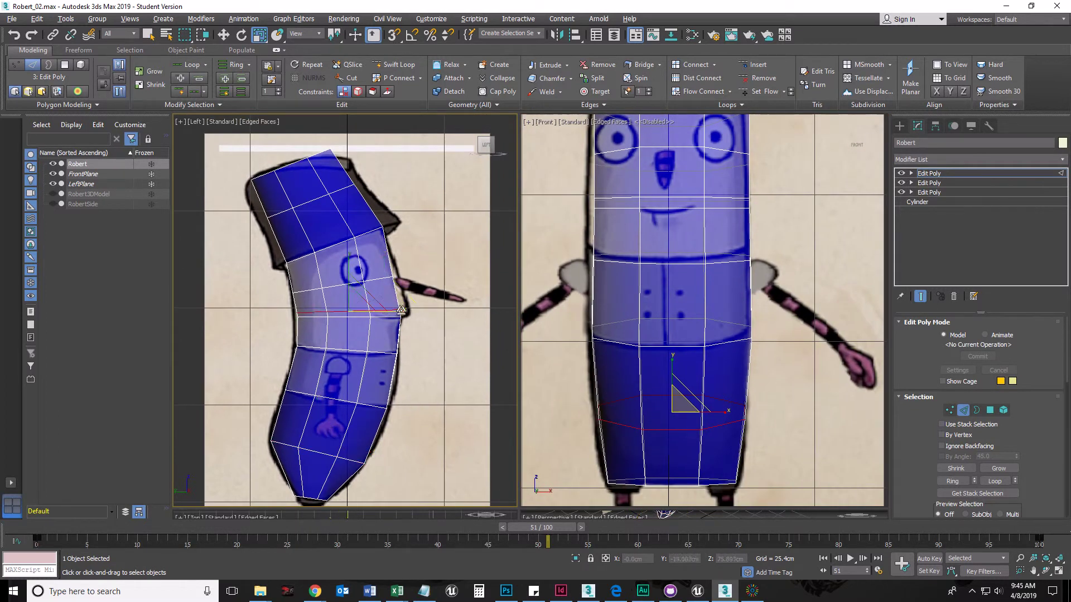
{"action": "left_click_drag", "start_coordinate": [401, 312], "coordinate": [389, 327]}
{"action": "key", "text": "w"}
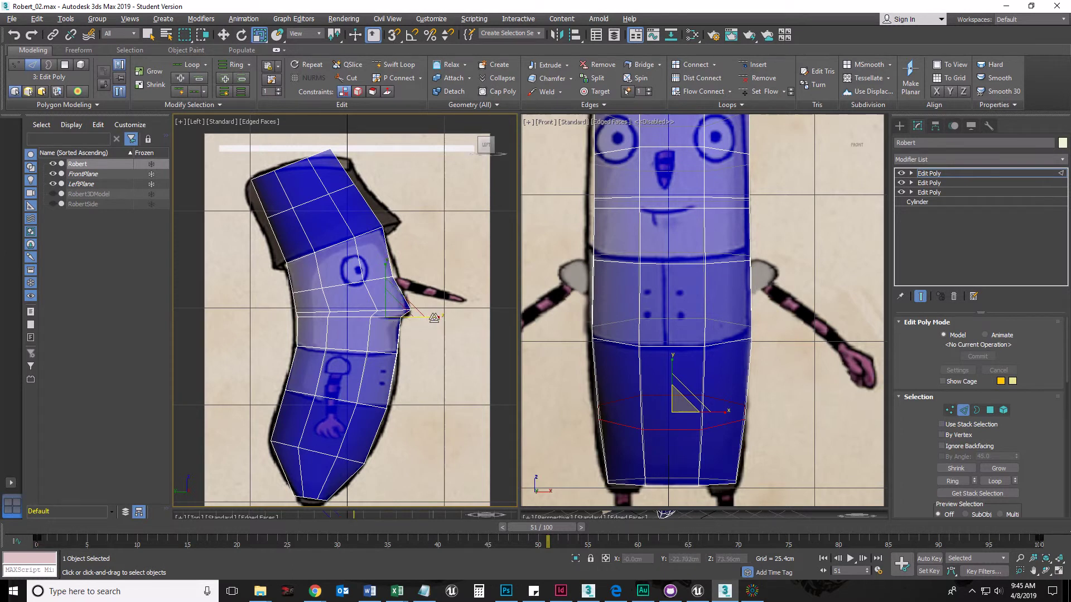
{"action": "key", "text": "r"}
{"action": "left_click", "coordinate": [404, 319]}
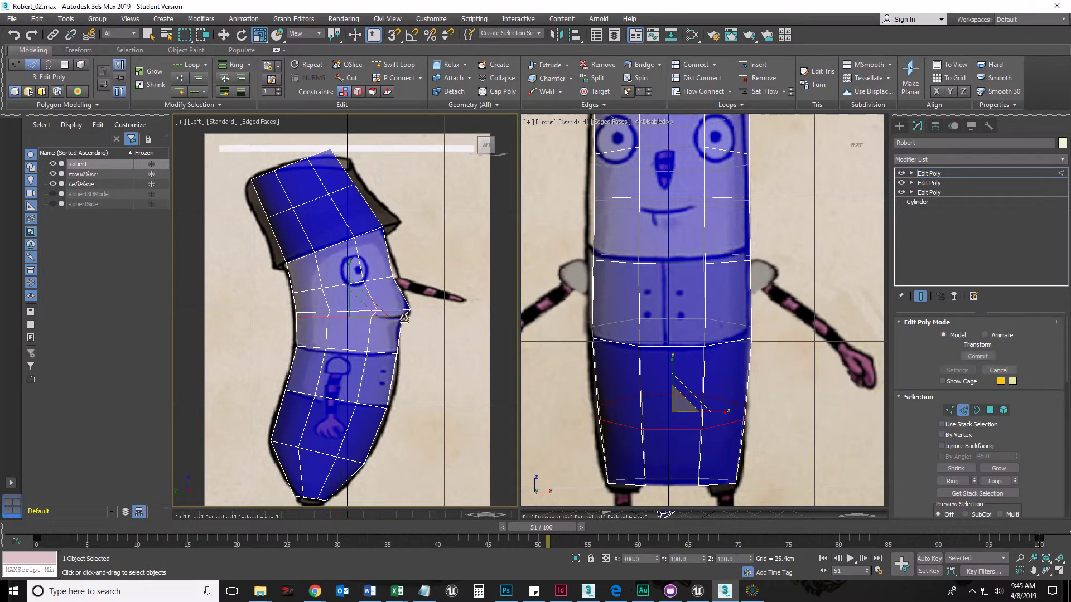
{"action": "left_click_drag", "start_coordinate": [404, 318], "coordinate": [404, 318]}
Select the edge loop just below the eye in the Left view and adjust it horizontally to fit the reference face.
{"action": "double_click", "coordinate": [378, 280]}
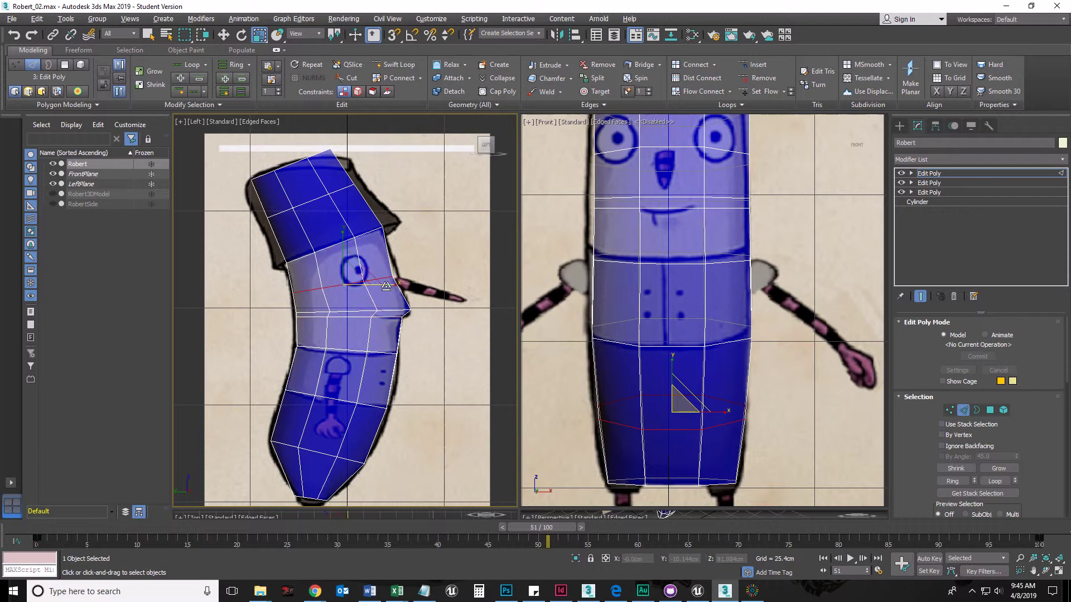
{"action": "key", "text": "w"}
{"action": "left_click_drag", "start_coordinate": [379, 284], "coordinate": [381, 284]}
Select the edge loop across the middle of the hat, narrow it horizontally to about 94%, and tilt it in the Left view.
{"action": "middle_click_drag", "start_coordinate": [381, 283], "coordinate": [391, 327]}
{"action": "double_click", "coordinate": [340, 245]}
{"action": "key", "text": "q"}
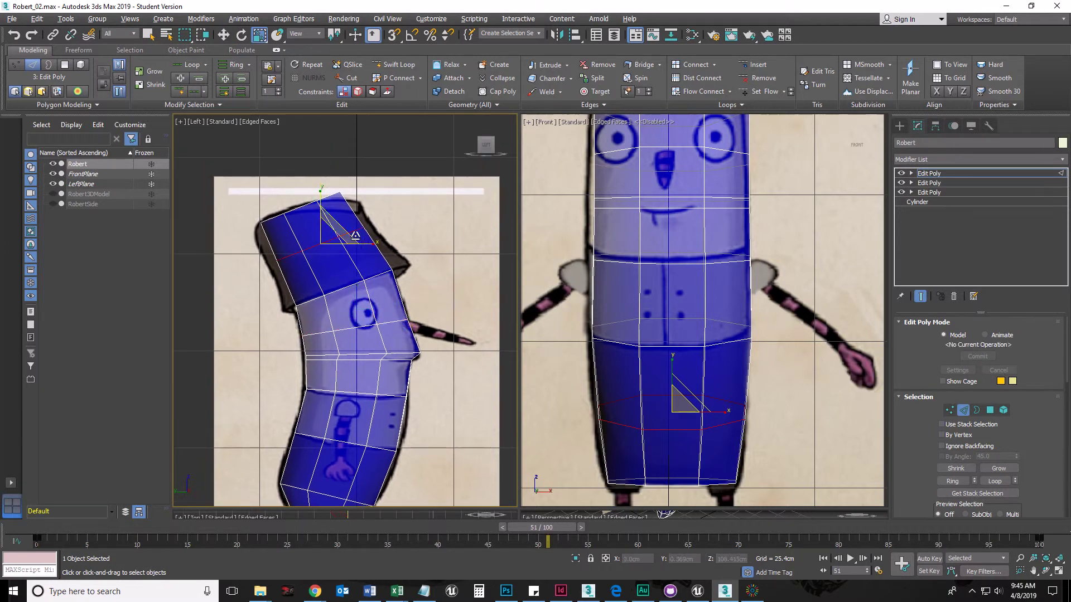
{"action": "left_click_drag", "start_coordinate": [373, 243], "coordinate": [371, 243]}
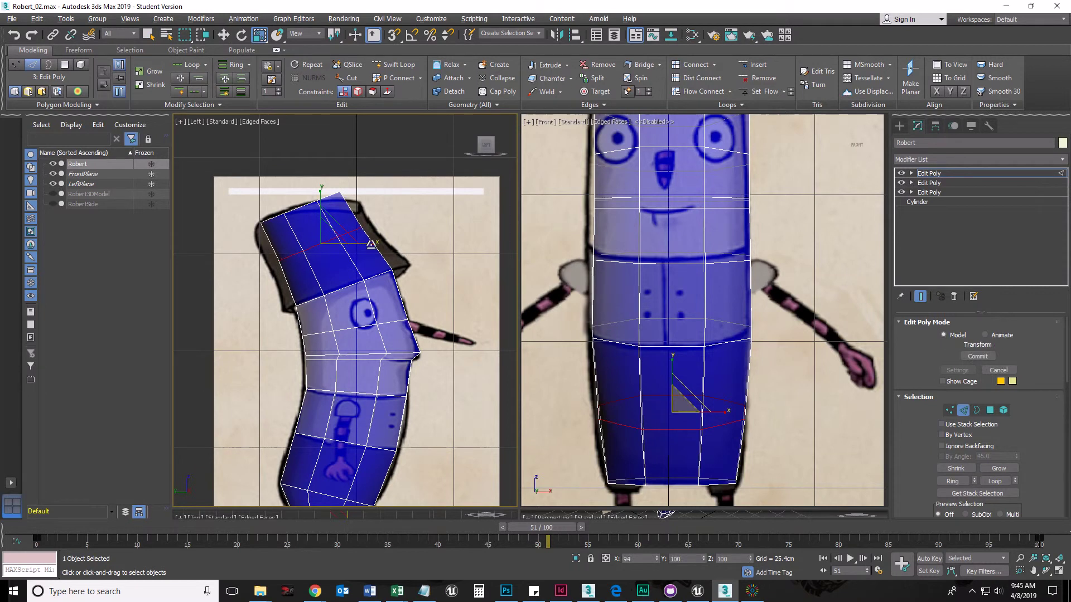
{"action": "key", "text": "w"}
{"action": "key", "text": "e"}
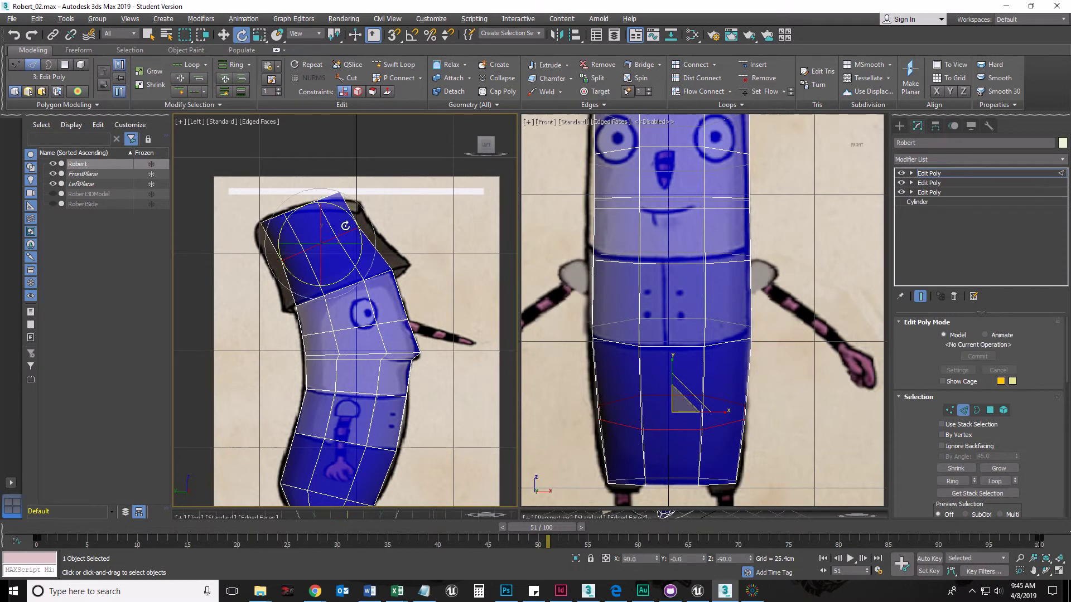
{"action": "left_click_drag", "start_coordinate": [351, 224], "coordinate": [352, 222]}
Move, narrow and tilt the topmost edge loop in the Left view so the head sits inside the reference hat.
{"action": "double_click", "coordinate": [296, 208]}
{"action": "key", "text": "w"}
{"action": "left_click_drag", "start_coordinate": [318, 194], "coordinate": [352, 220]}
{"action": "key", "text": "r"}
{"action": "key", "text": "e"}
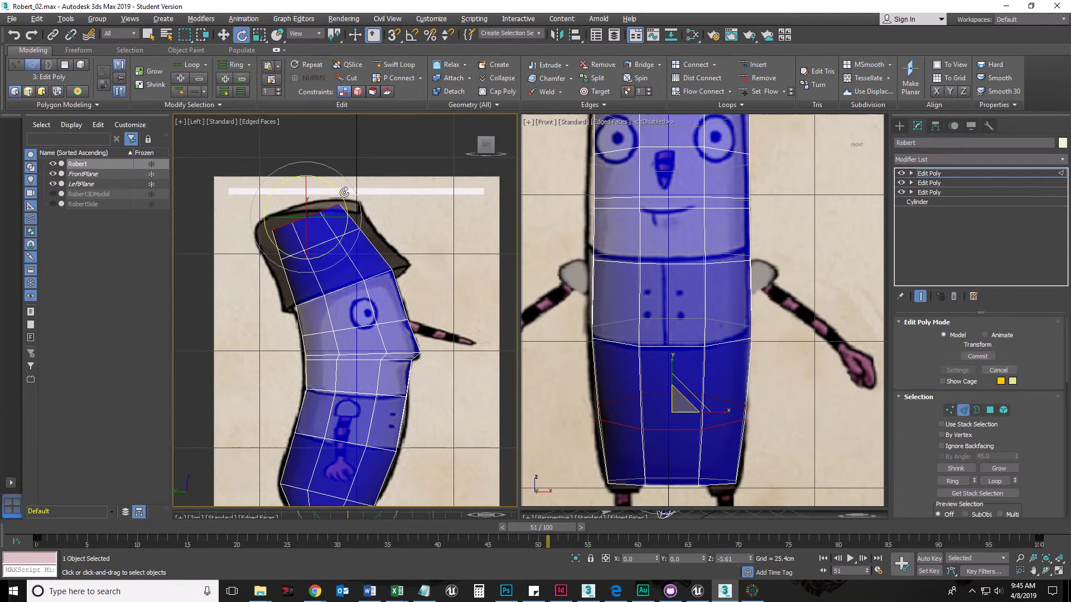
{"action": "middle_click_drag", "start_coordinate": [362, 356], "coordinate": [366, 320]}
{"action": "left_click", "coordinate": [441, 269]}
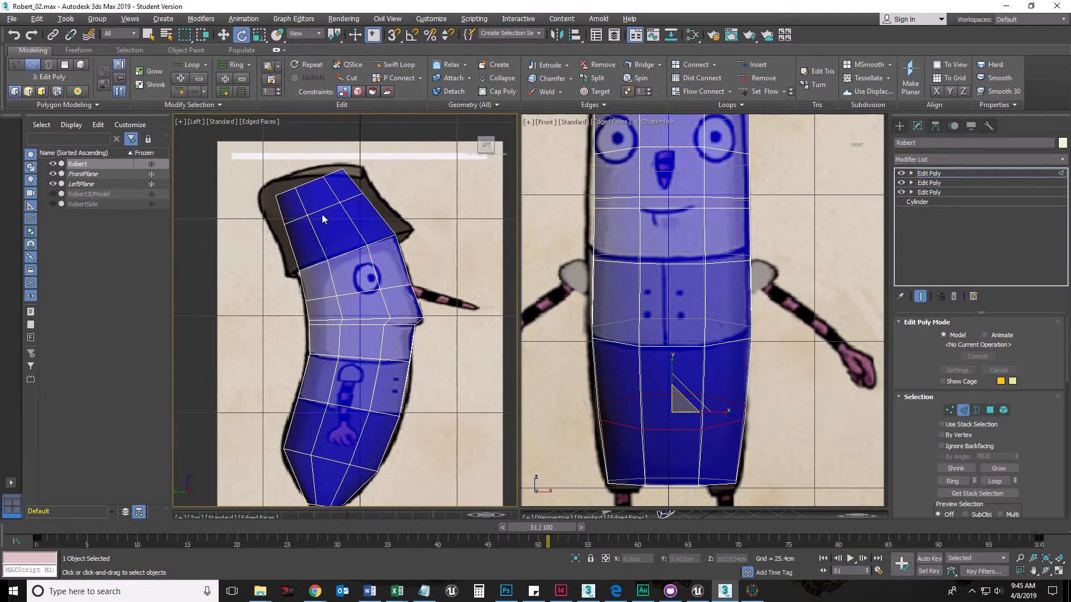
Toggle the visibility of the Edit Poly modifiers to compare the body's stages against the references.
{"action": "middle_click_drag", "start_coordinate": [349, 469], "coordinate": [335, 379]}
{"action": "middle_click_drag", "start_coordinate": [627, 247], "coordinate": [642, 273]}
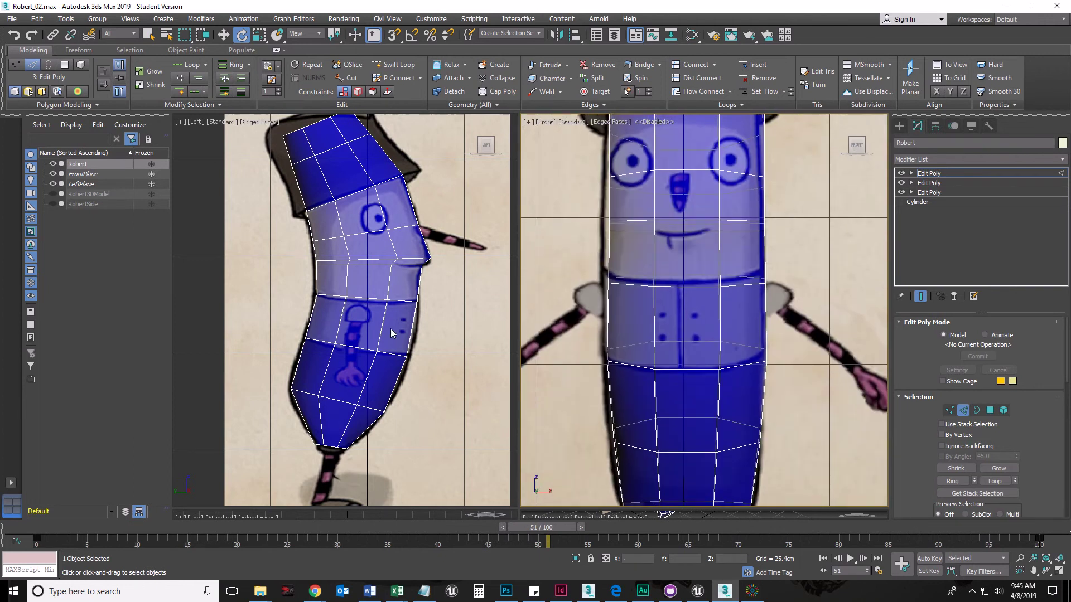
{"action": "scroll", "coordinate": [391, 333], "scroll_direction": "down", "scroll_amount": 4}
{"action": "scroll", "coordinate": [361, 332], "scroll_direction": "up", "scroll_amount": 2}
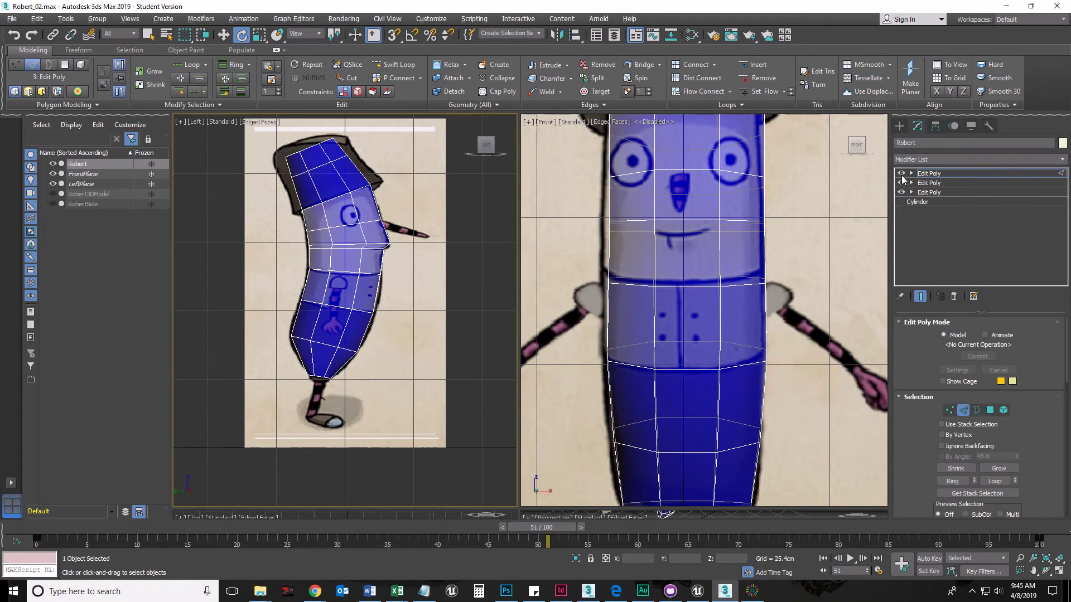
{"action": "left_click", "coordinate": [901, 174]}
{"action": "left_click", "coordinate": [902, 174]}
{"action": "left_click", "coordinate": [902, 174]}
{"action": "left_click", "coordinate": [902, 174]}
{"action": "left_click", "coordinate": [902, 174]}
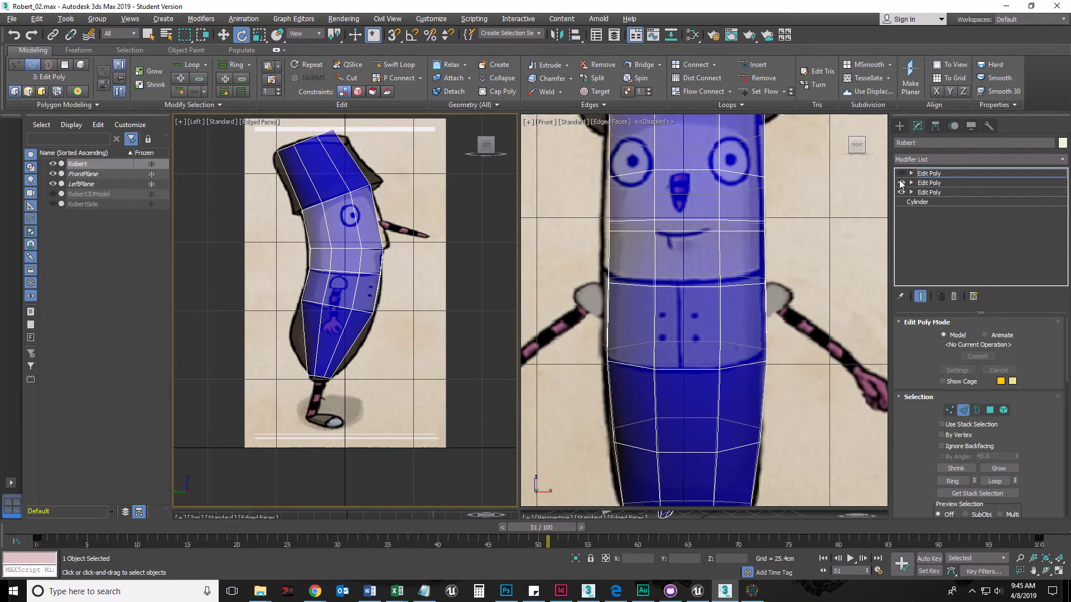
{"action": "left_click", "coordinate": [902, 183]}
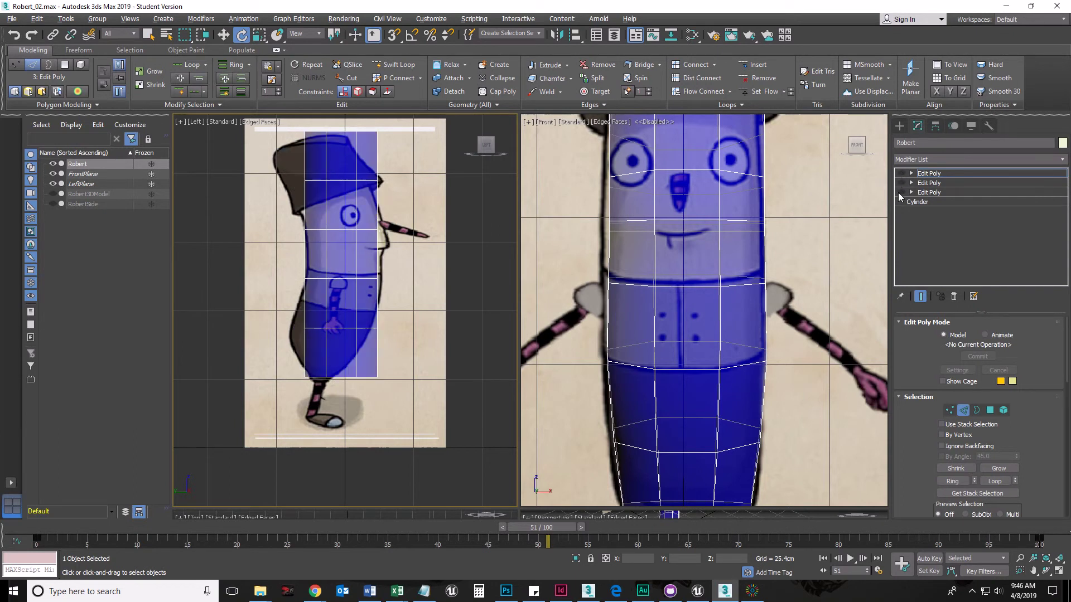
{"action": "left_click", "coordinate": [902, 182]}
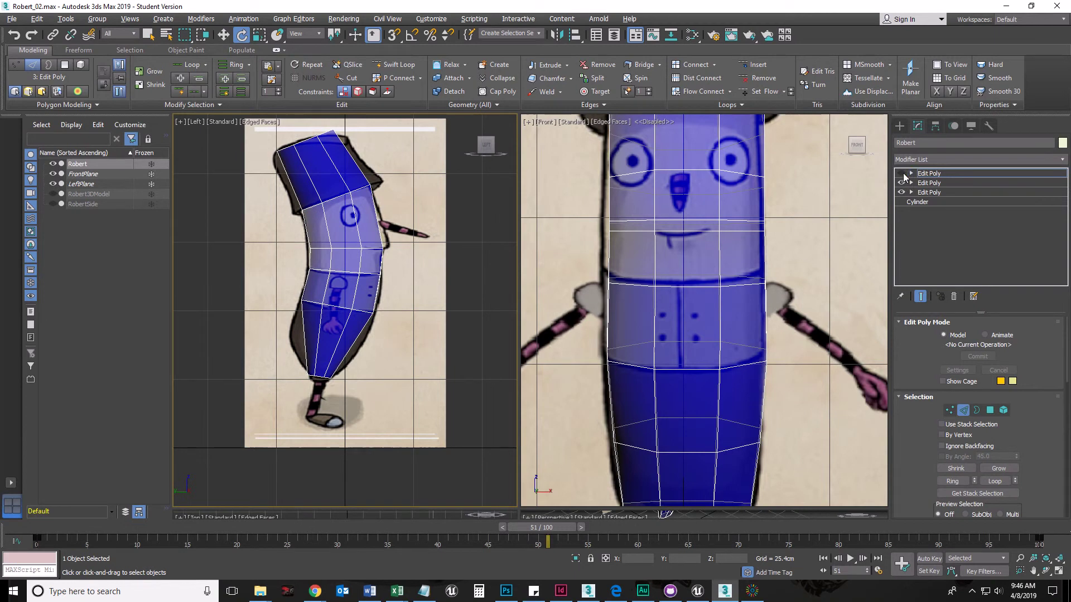
{"action": "left_click", "coordinate": [902, 174]}
{"action": "scroll", "coordinate": [672, 367], "scroll_direction": "down", "scroll_amount": 8}
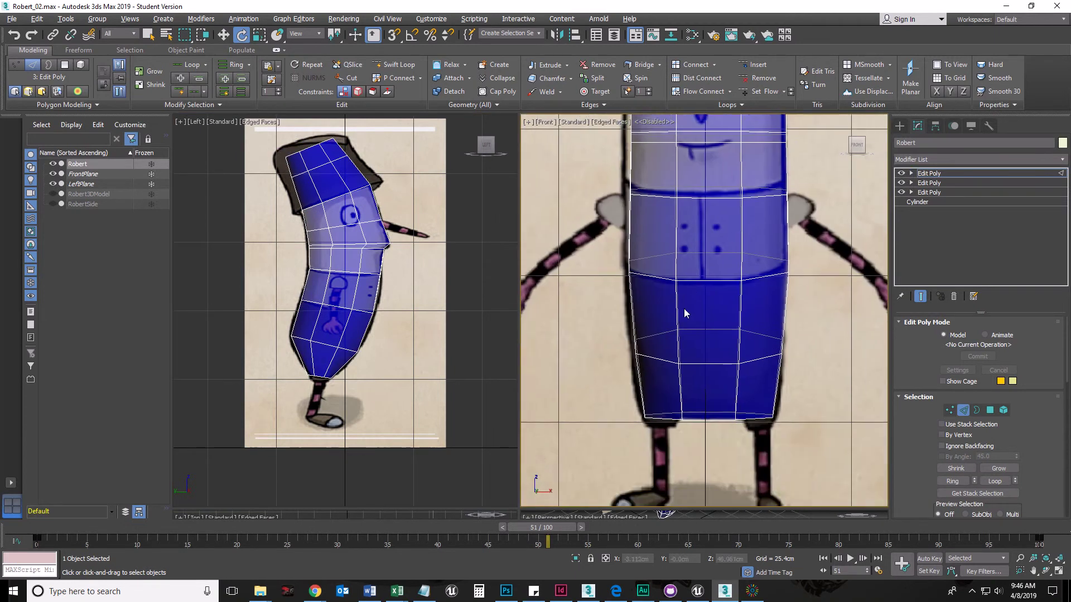
{"action": "scroll", "coordinate": [641, 294], "scroll_direction": "up", "scroll_amount": 4}
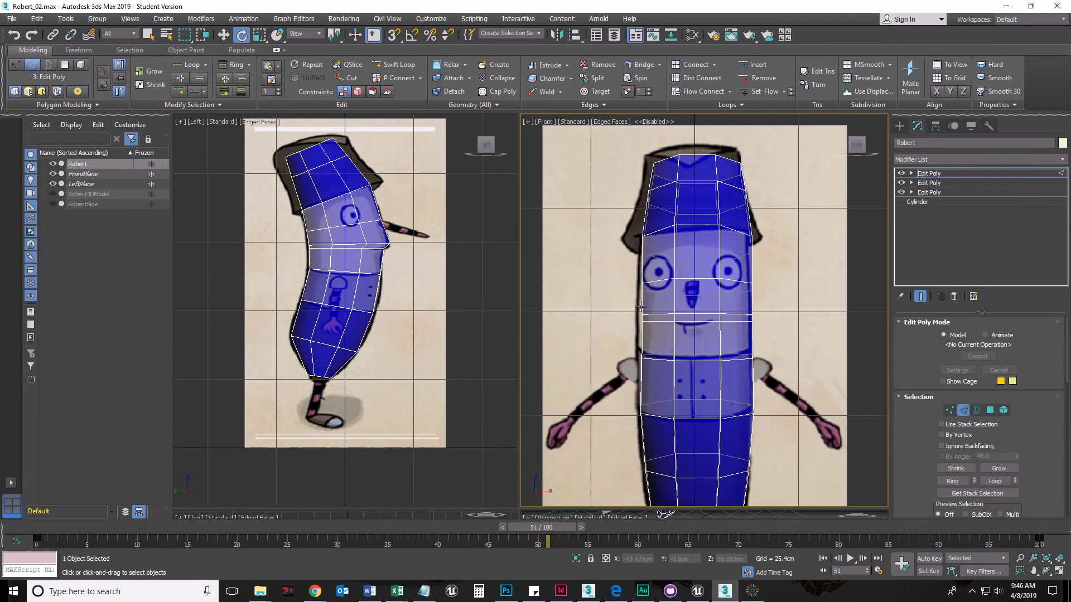
Return the time slider to frame 0 and orbit the Left viewport to an angled view of the body.
{"action": "middle_click_drag", "start_coordinate": [424, 372], "coordinate": [427, 383]}
{"action": "left_click_drag", "start_coordinate": [540, 531], "coordinate": [51, 530]}
{"action": "middle_click_drag", "start_coordinate": [412, 329], "coordinate": [419, 364]}
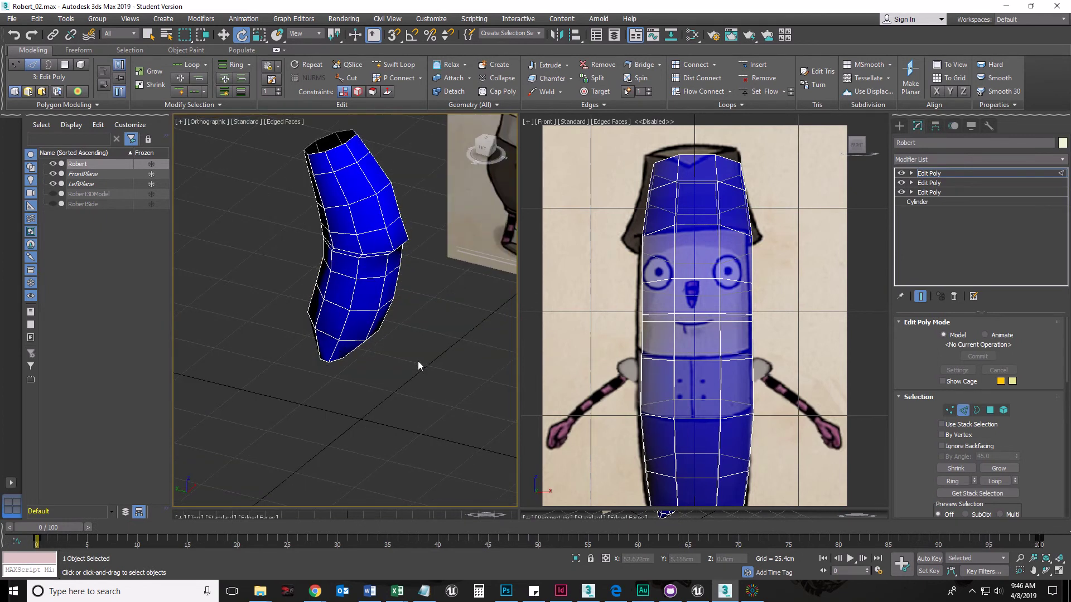
Turn off edged faces in the orthographic viewport and examine the body's shaded silhouette from several angles.
{"action": "key", "text": "F3"}
{"action": "key", "text": "F3"}
{"action": "key", "text": "F4"}
{"action": "mouse_move", "coordinate": [433, 337]}
{"action": "middle_mouse_down", "text": "alt"}
{"action": "mouse_move", "coordinate": [437, 376]}
{"action": "mouse_move", "coordinate": [419, 375]}
{"action": "mouse_move", "coordinate": [437, 379]}
{"action": "middle_mouse_up", "text": "alt"}
{"action": "middle_click_drag", "start_coordinate": [367, 393], "coordinate": [408, 316], "text": "alt"}
{"action": "scroll", "coordinate": [313, 210], "scroll_direction": "up", "scroll_amount": 6}
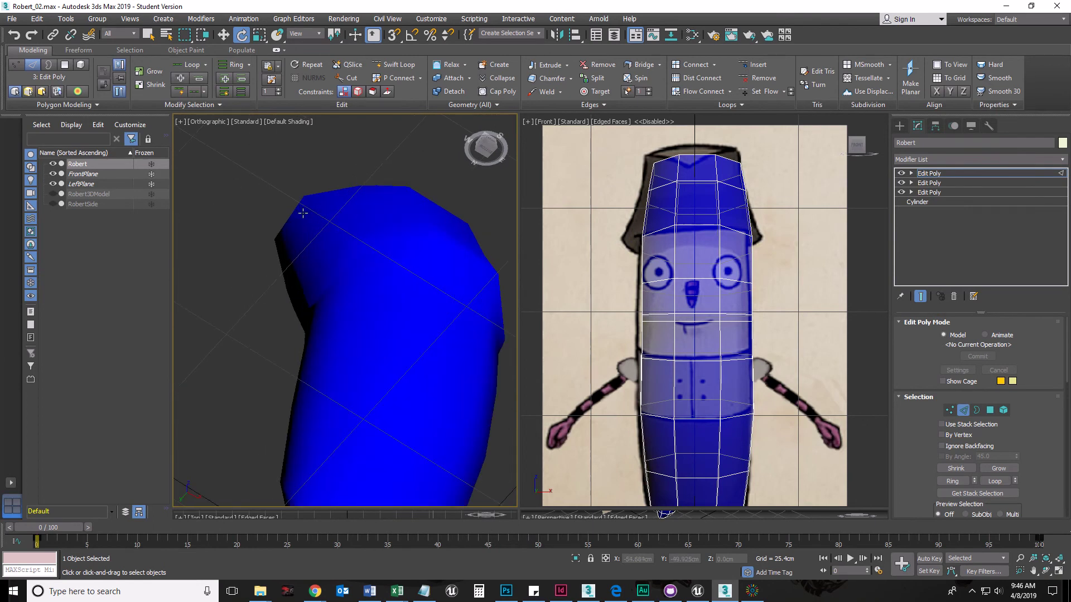
{"action": "scroll", "coordinate": [418, 296], "scroll_direction": "down", "scroll_amount": 5}
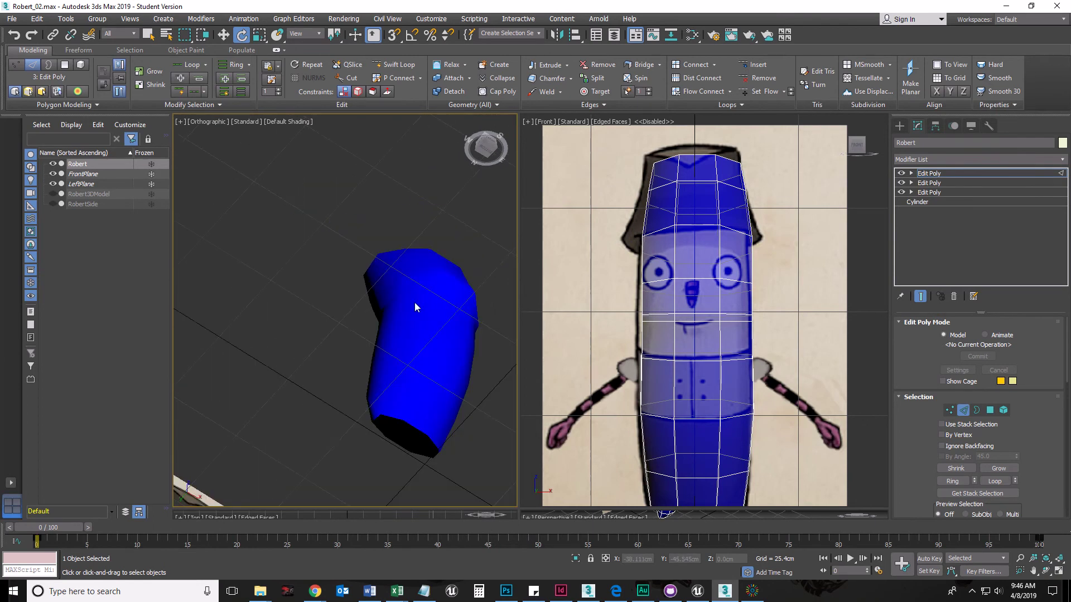
{"action": "middle_click_drag", "start_coordinate": [434, 341], "coordinate": [440, 385], "text": "alt"}
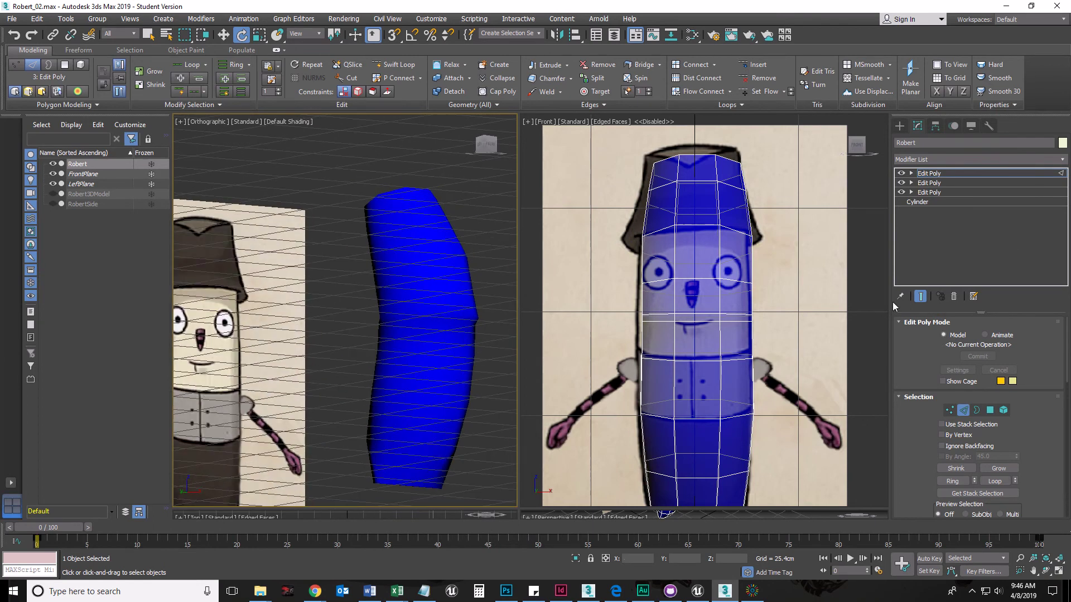
Exit edge selection and add a TurboSmooth modifier on top of the Robert body's modifier stack.
{"action": "left_click", "coordinate": [964, 410]}
{"action": "left_click", "coordinate": [1062, 159]}
{"action": "scroll", "coordinate": [955, 367], "scroll_direction": "down", "scroll_amount": 10}
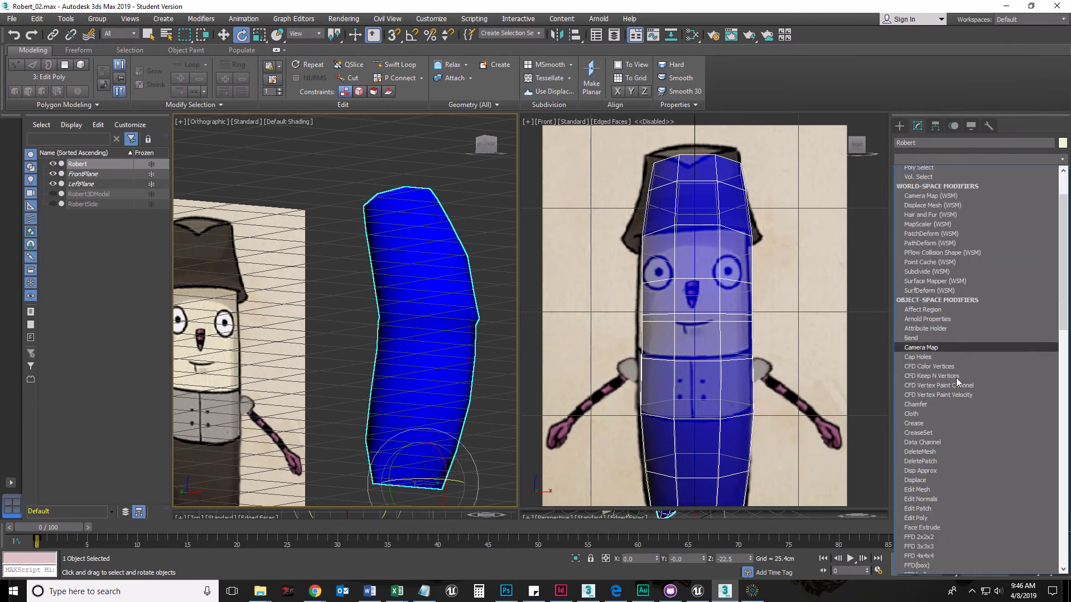
{"action": "scroll", "coordinate": [938, 491], "scroll_direction": "down", "scroll_amount": 14}
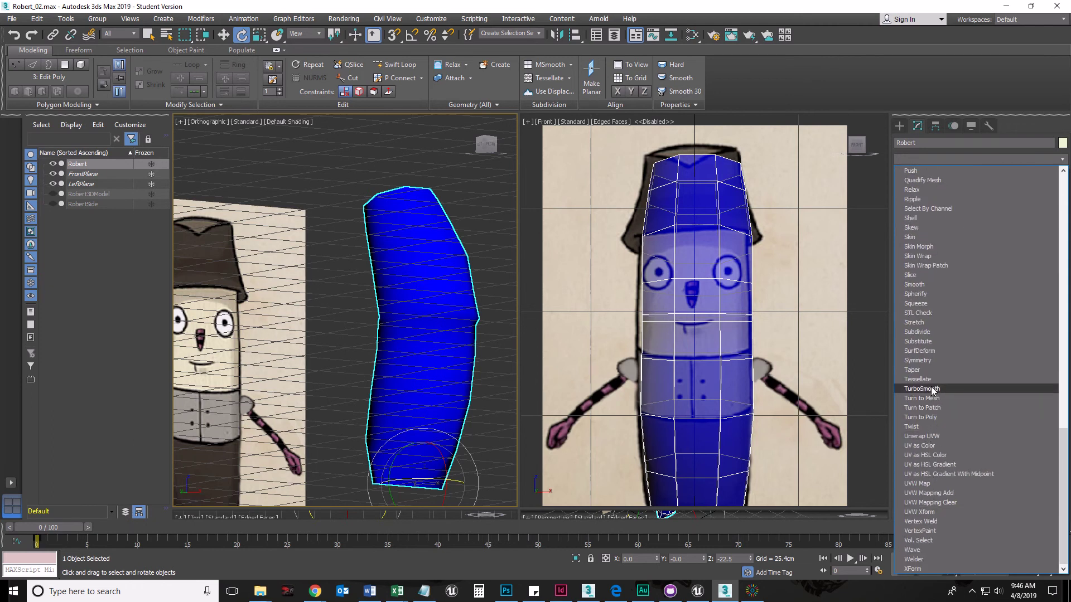
{"action": "left_click", "coordinate": [922, 389]}
{"action": "middle_click_drag", "start_coordinate": [539, 412], "coordinate": [415, 370], "text": "alt"}
{"action": "left_click", "coordinate": [490, 336]}
{"action": "left_click", "coordinate": [389, 327]}
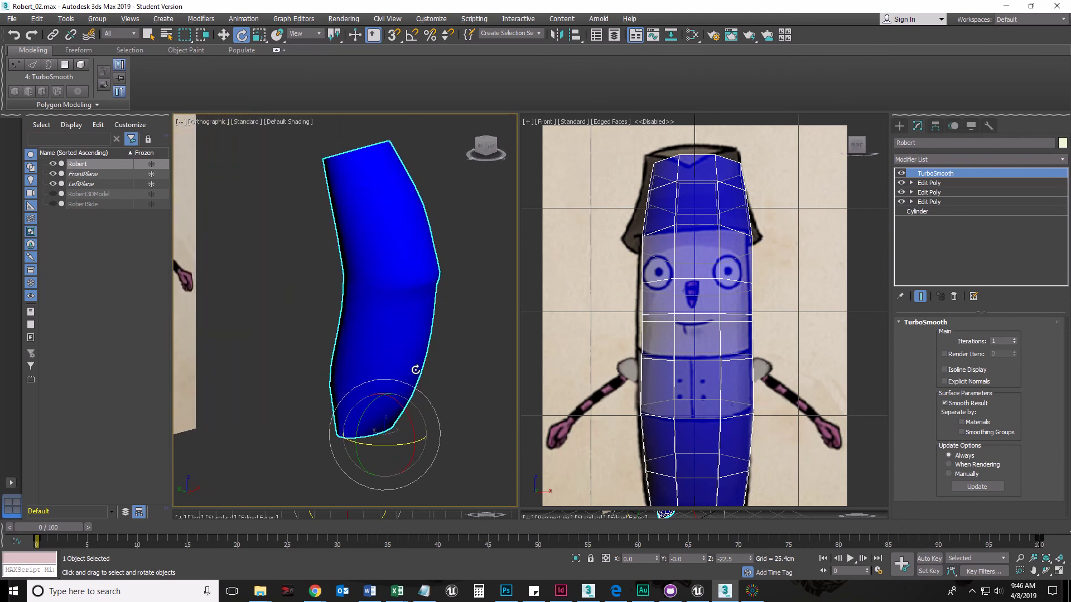
{"action": "left_click", "coordinate": [760, 596]}
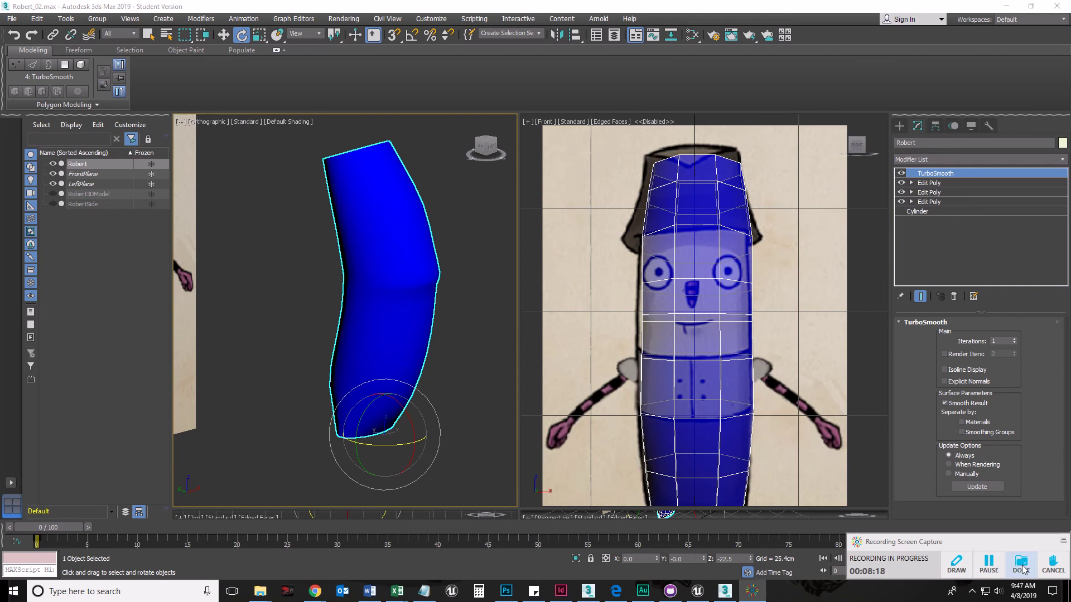
{"action": "mouse_move", "coordinate": [428, 327]}
{"action": "middle_mouse_down", "text": "alt"}
{"action": "mouse_move", "coordinate": [426, 311]}
{"action": "mouse_move", "coordinate": [417, 331]}
{"action": "middle_mouse_up", "text": "alt"}
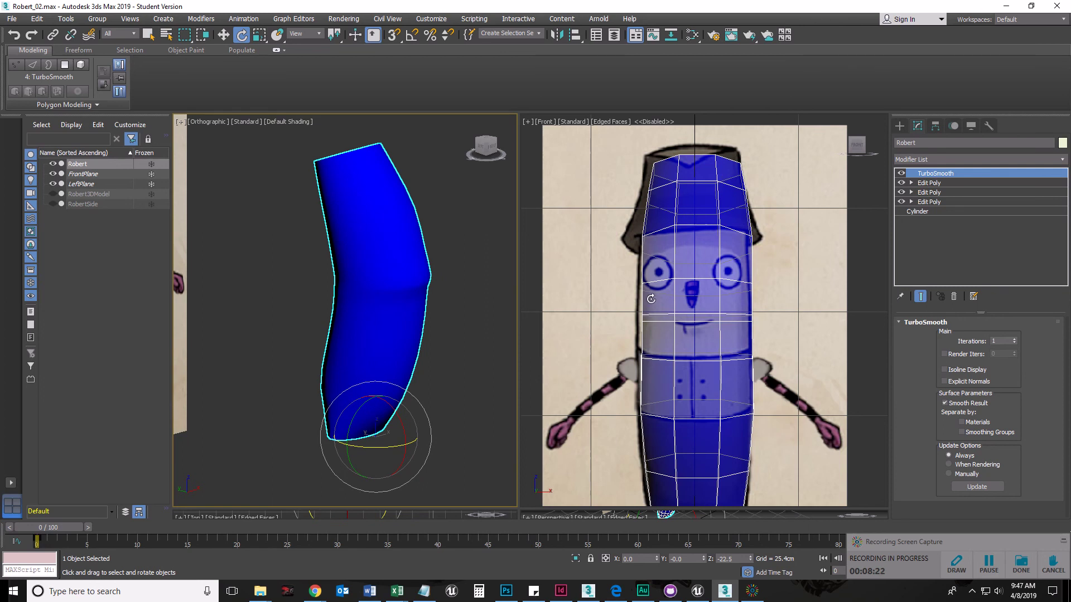
{"action": "middle_click_drag", "start_coordinate": [463, 404], "coordinate": [434, 374]}
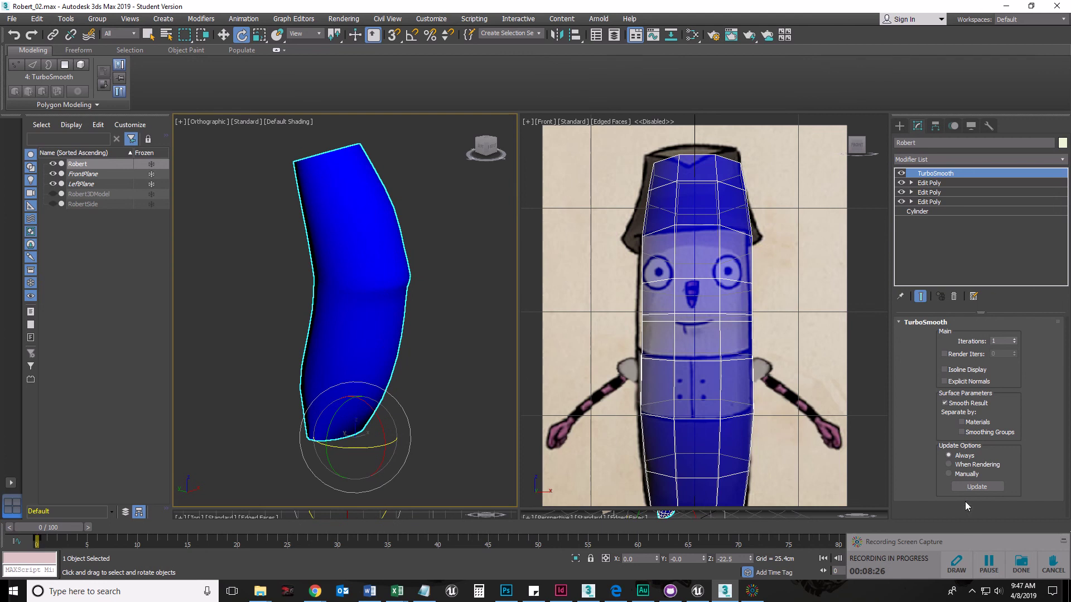